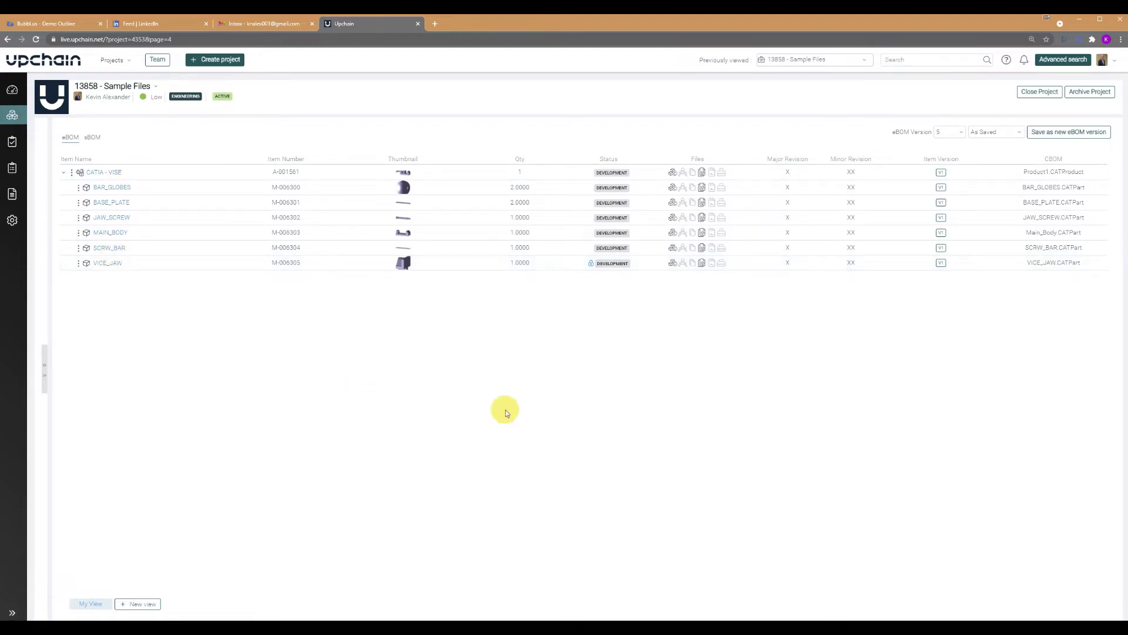
View the CATIA - VISE assembly's item details in the eBOM and close them
left_click(138, 171)
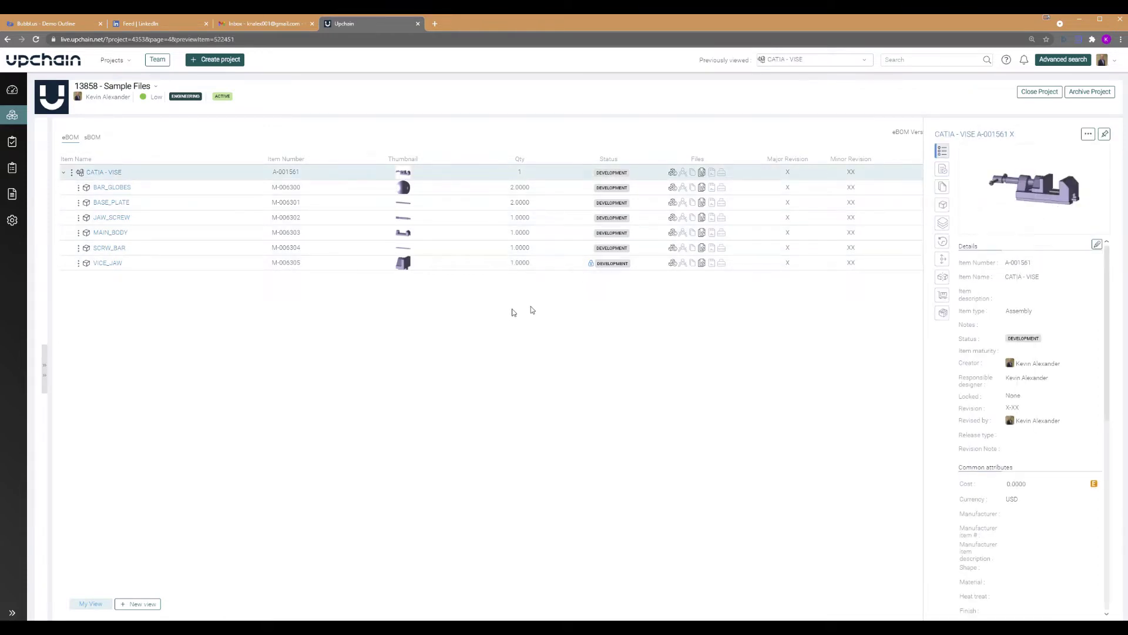
left_click(504, 315)
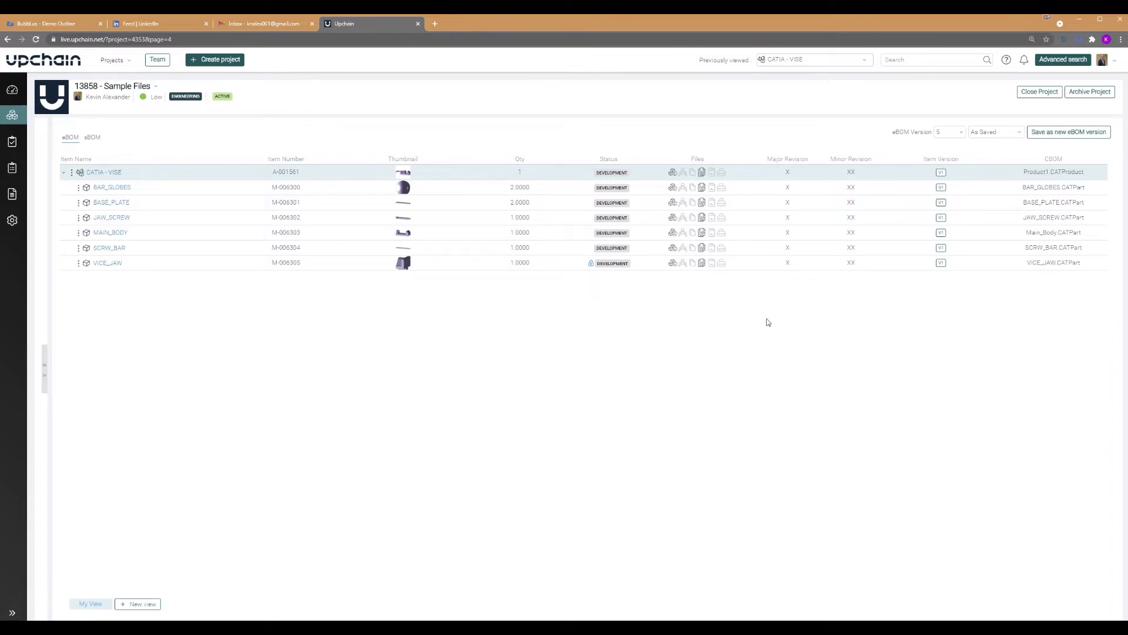
Open the Plugins page and read which CAD systems the CAD Connector supports
left_click(1103, 60)
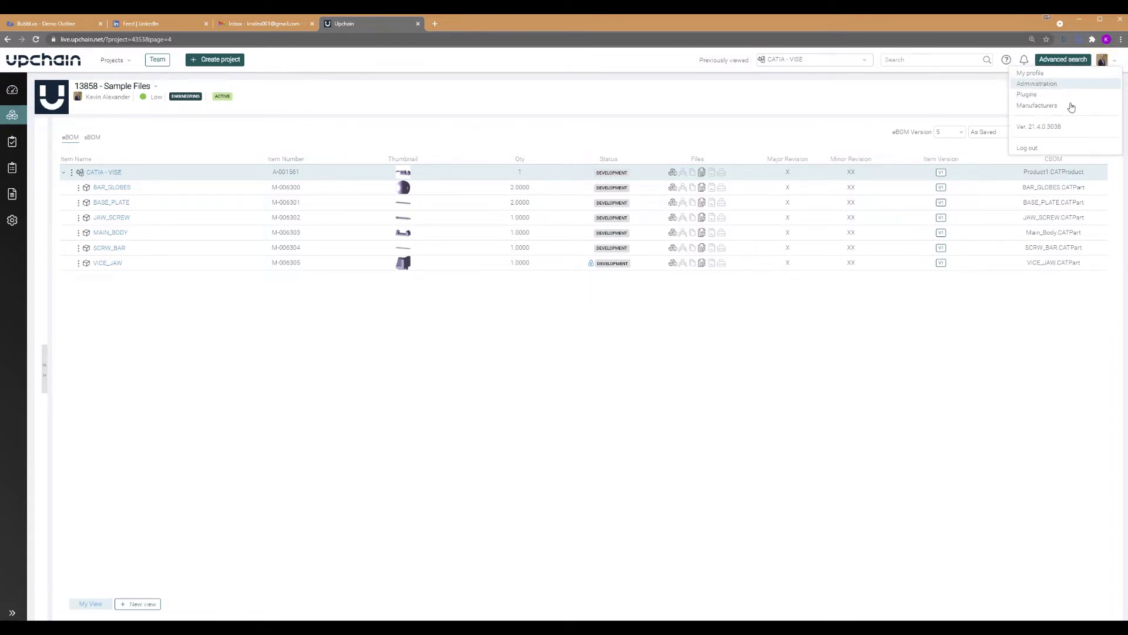
left_click(1037, 94)
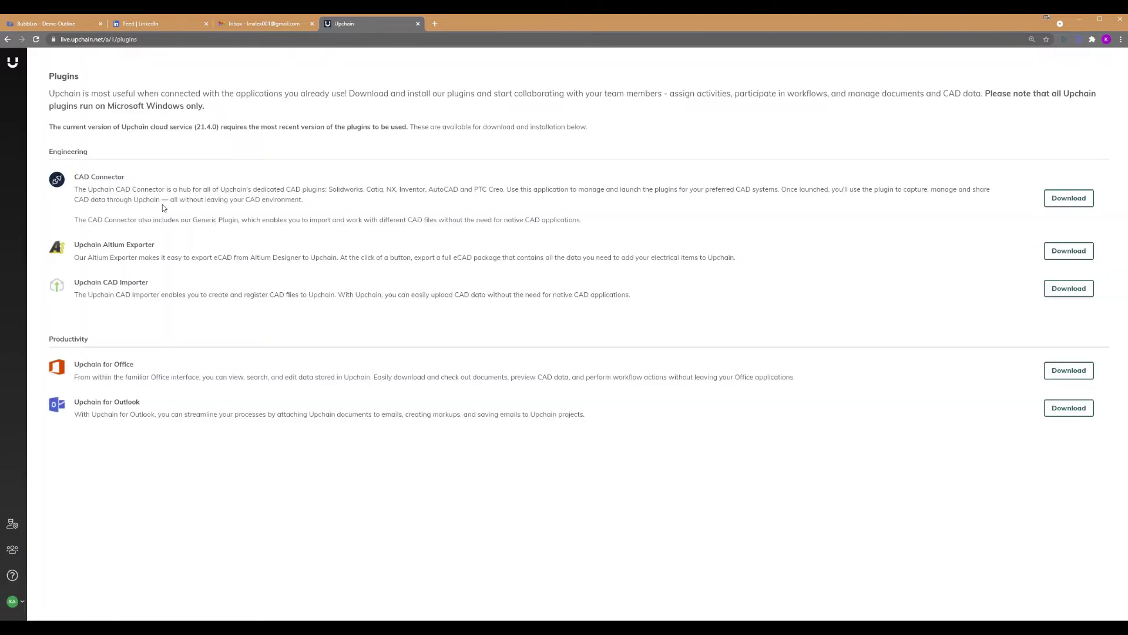
left_click_drag(78, 176, 122, 176)
left_click_drag(88, 189, 504, 190)
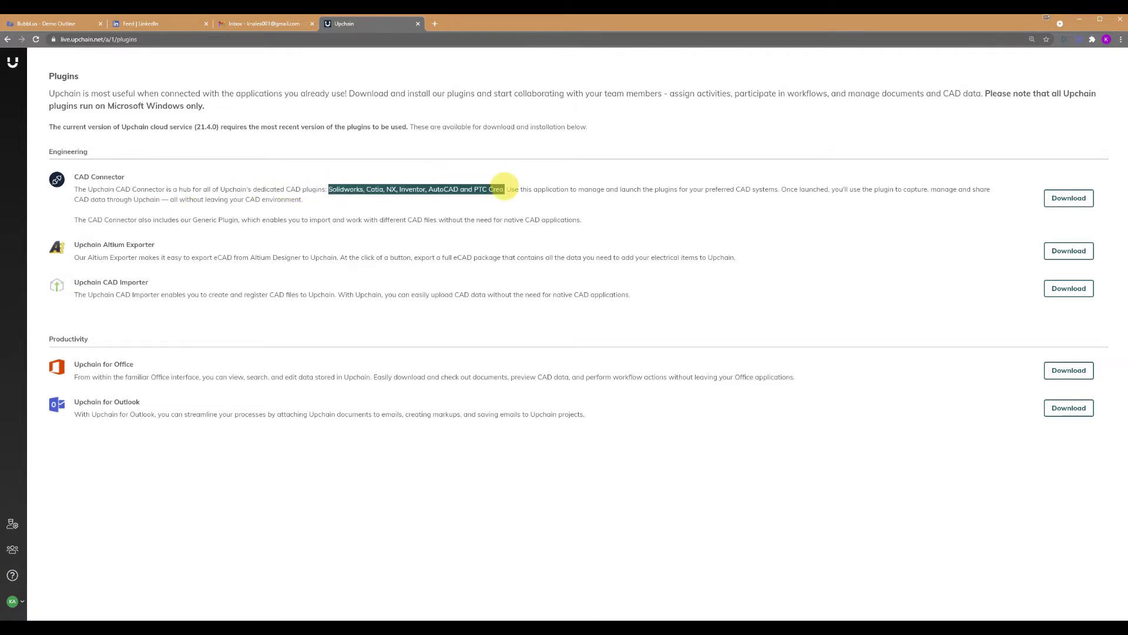
left_click(422, 212)
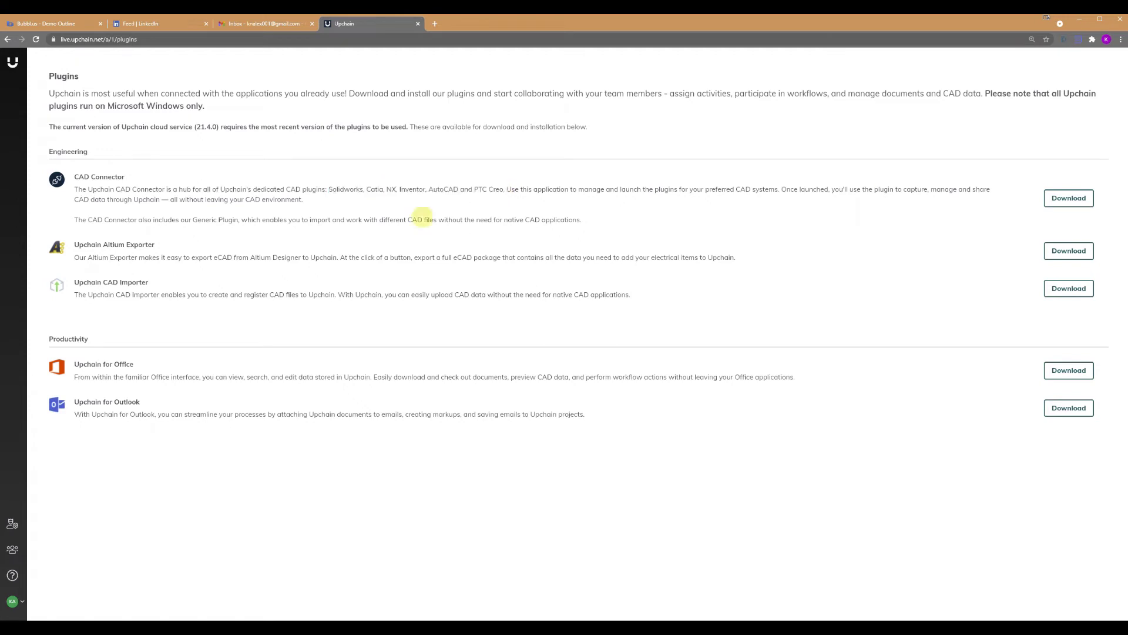
double_click(375, 188)
left_click(351, 199)
left_click_drag(327, 189, 502, 188)
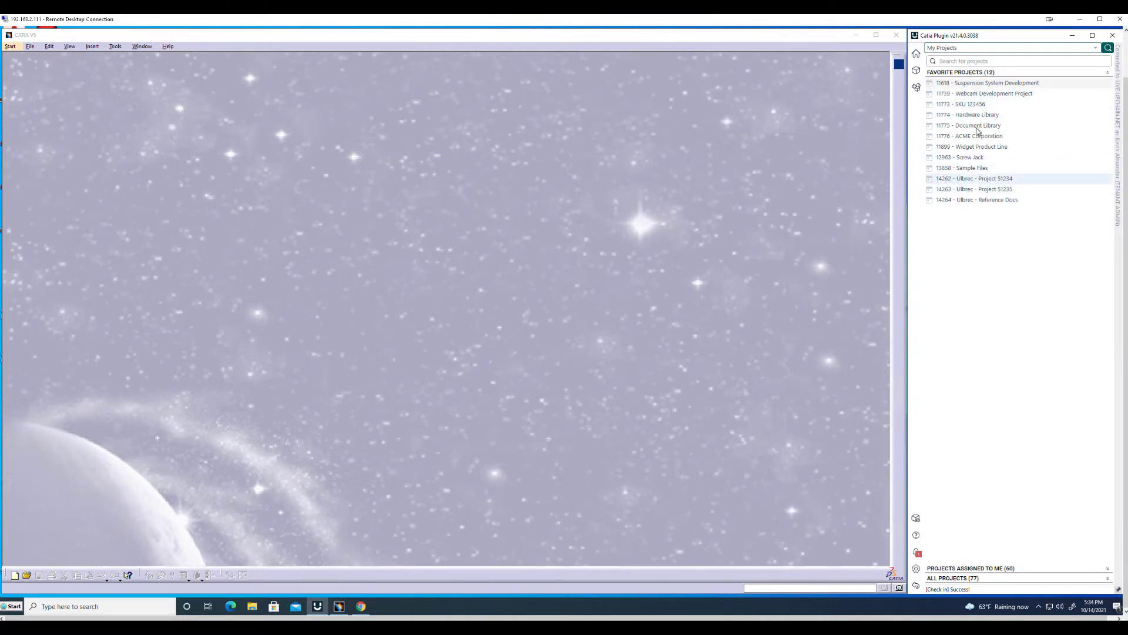
Switch to the Catia Plugin, open the 13858 - Sample Files project and list the assignments in it
left_click(982, 169)
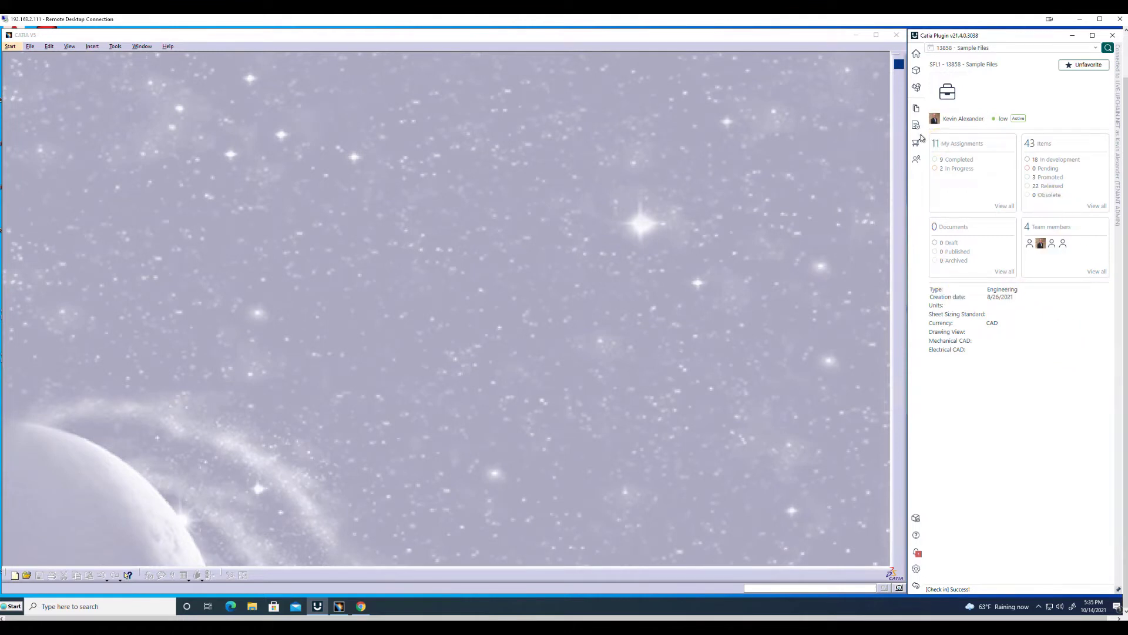
left_click(917, 111)
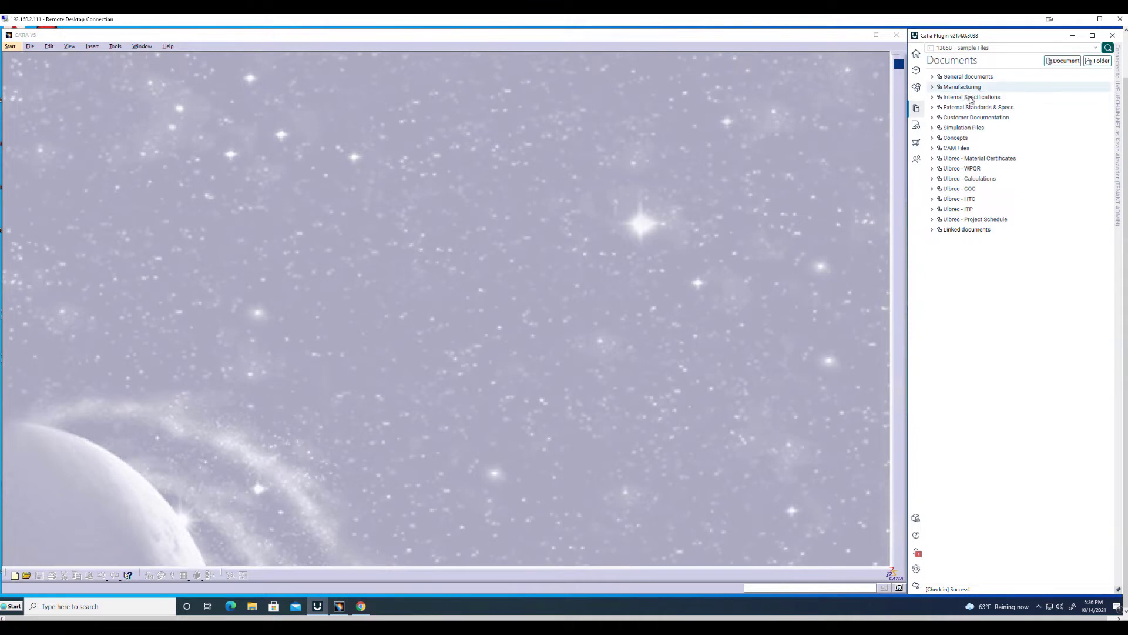
left_click(917, 125)
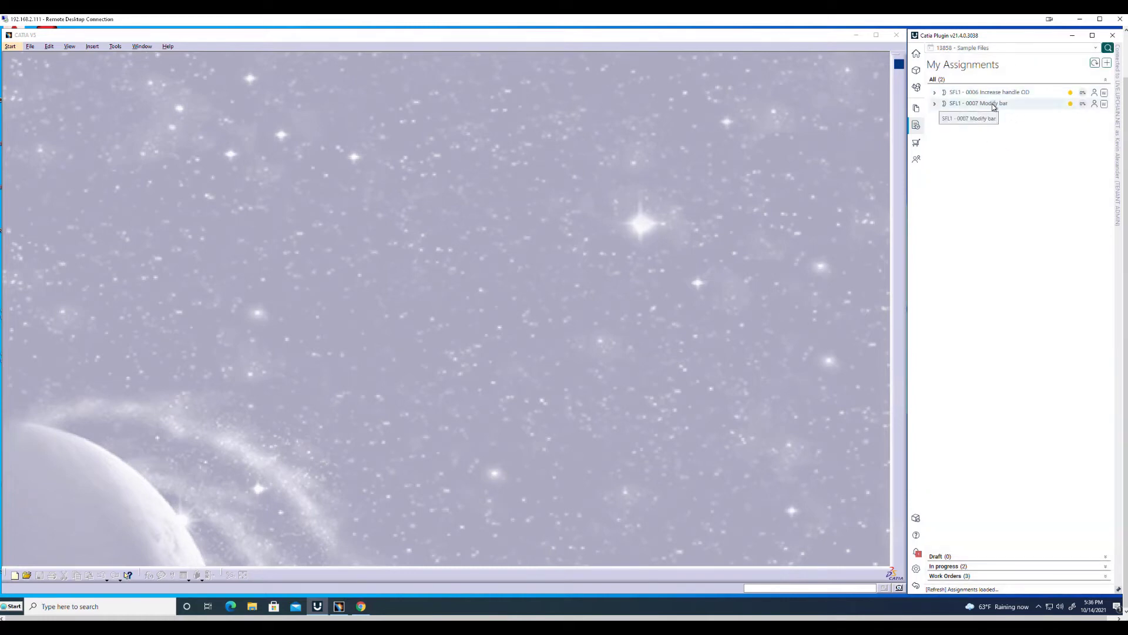
Read the details of the SFL1 - 0007 Modify bar assignment and expand its Items folder
left_click(993, 103)
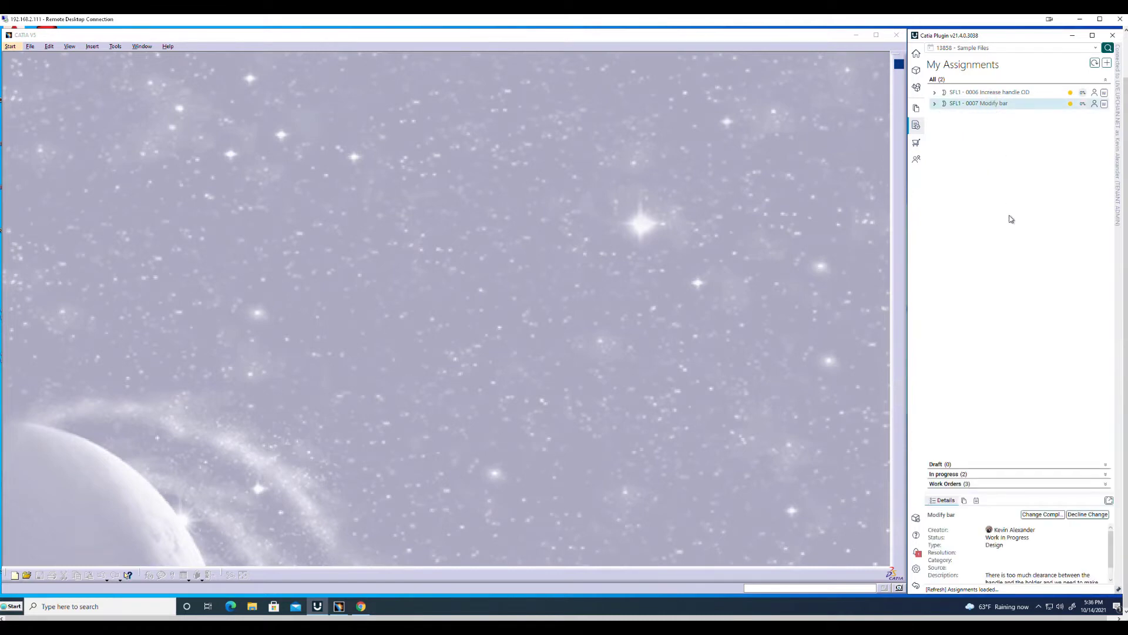
left_click_drag(1028, 493, 1029, 393)
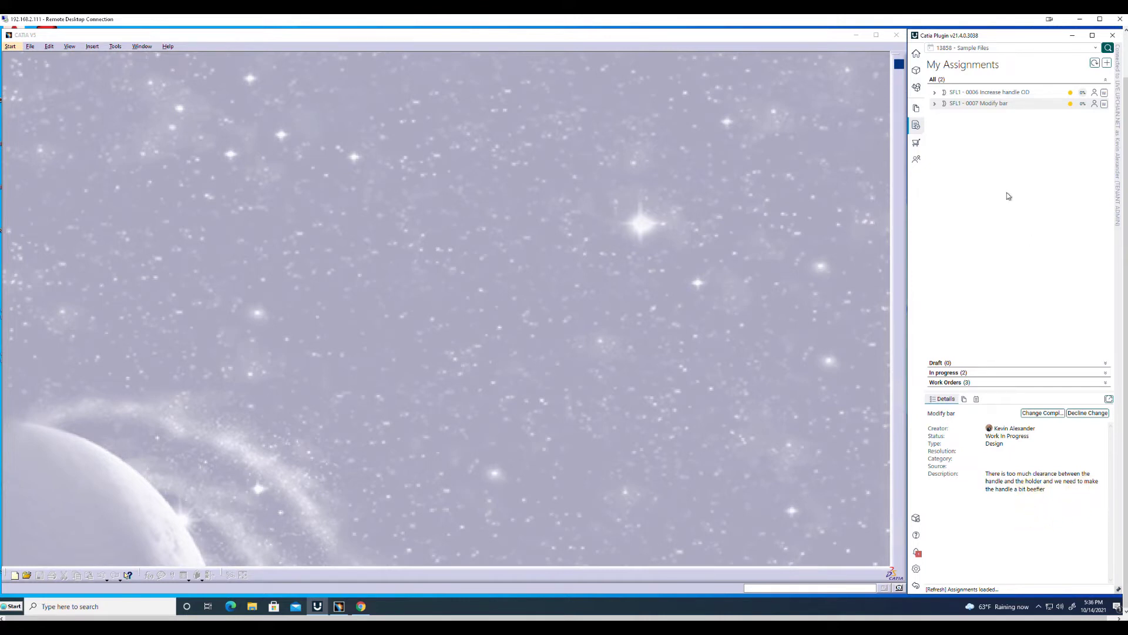
left_click(934, 104)
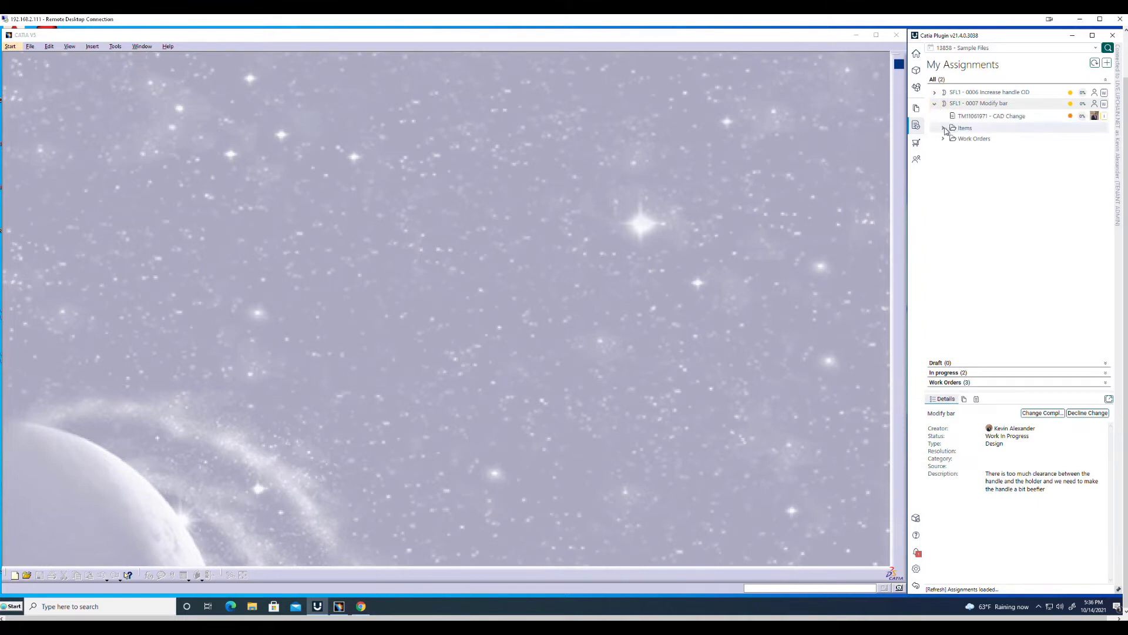
left_click(943, 128)
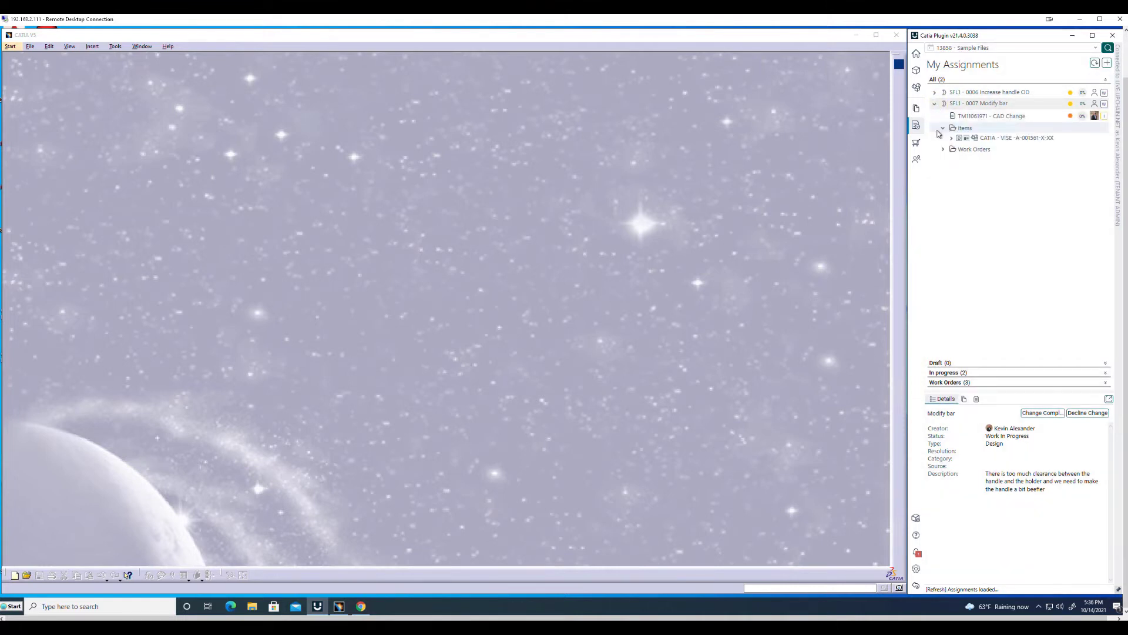
Open the CATIA - VISE assembly from the assignment's items and enlarge the Download files dialog
left_click(1008, 139)
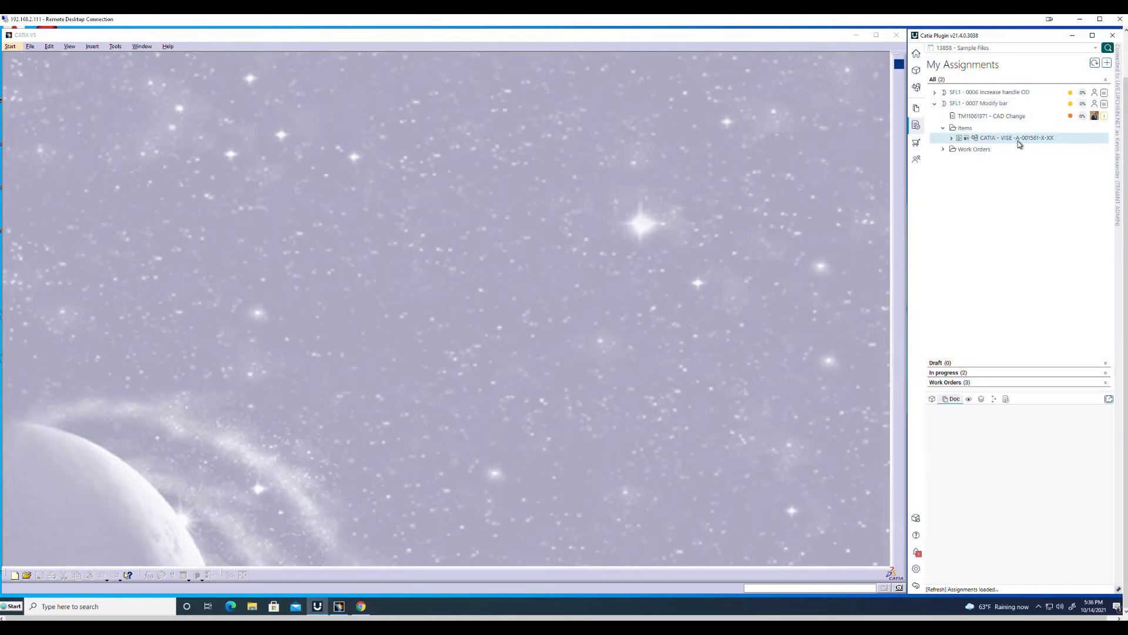
right_click(1011, 141)
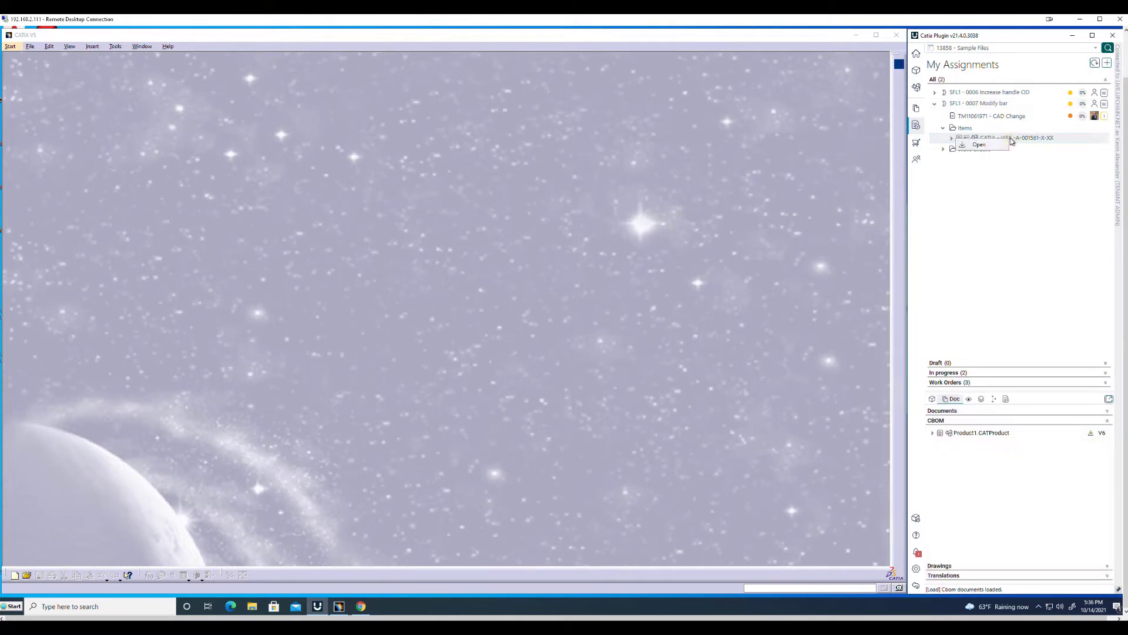
left_click(979, 145)
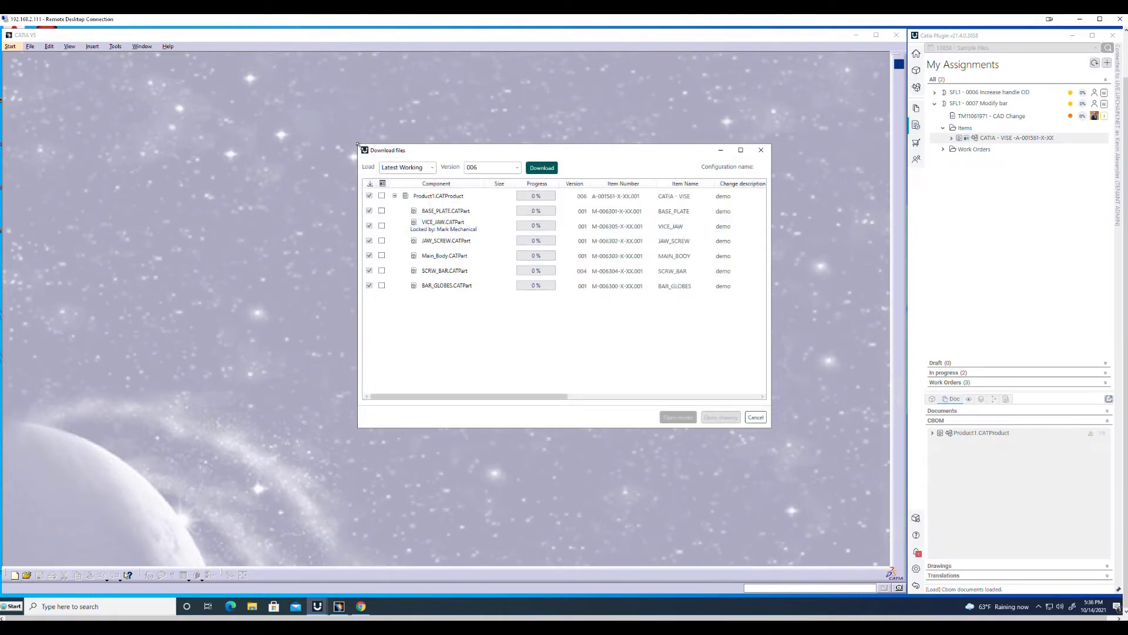
left_click_drag(299, 145, 125, 125)
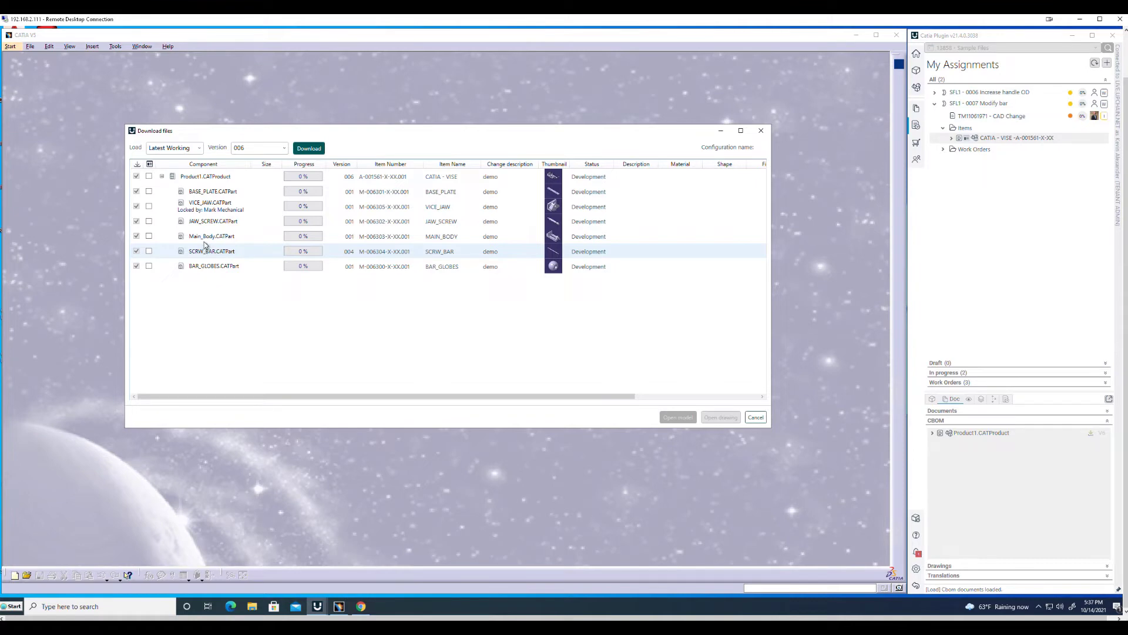
Download all vise files using the Latest Working load option and version 006
left_click(197, 150)
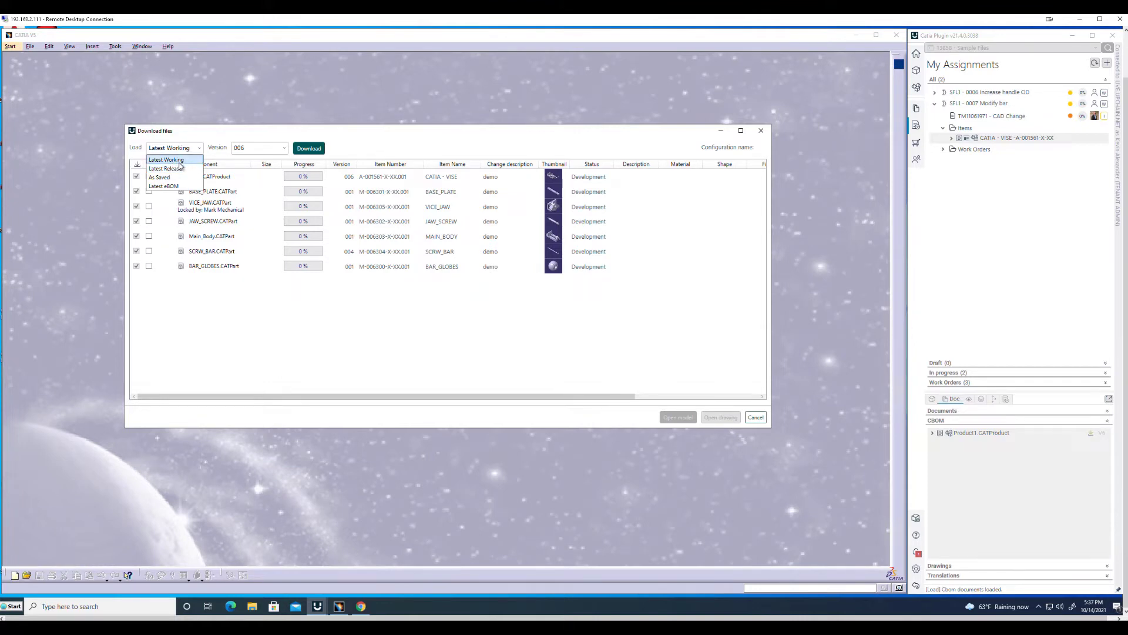
left_click(194, 131)
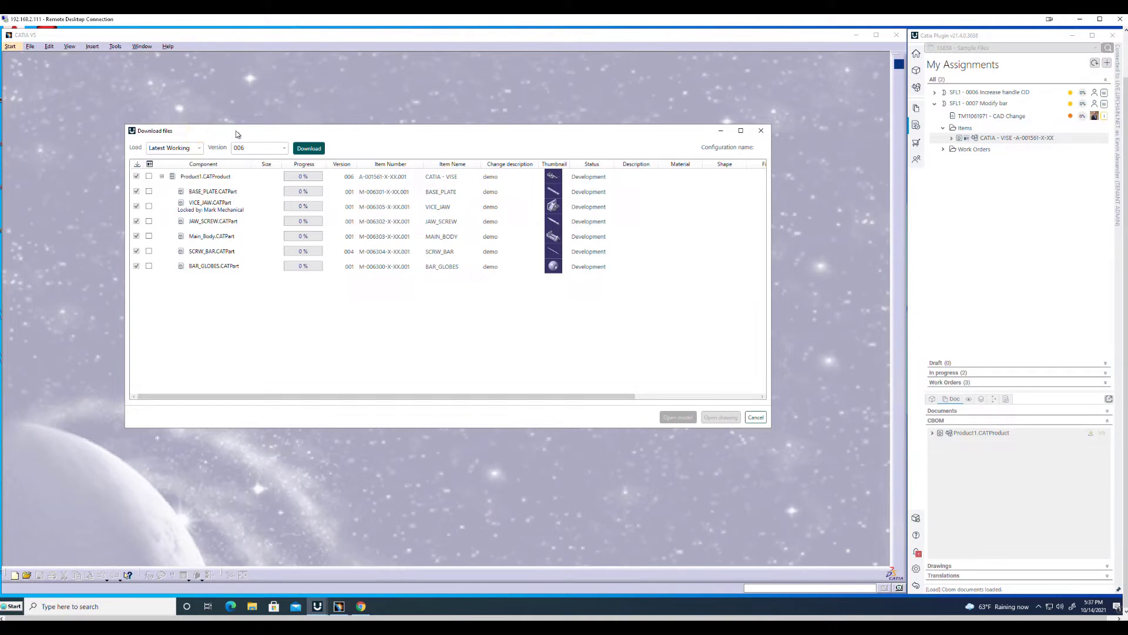
left_click(270, 148)
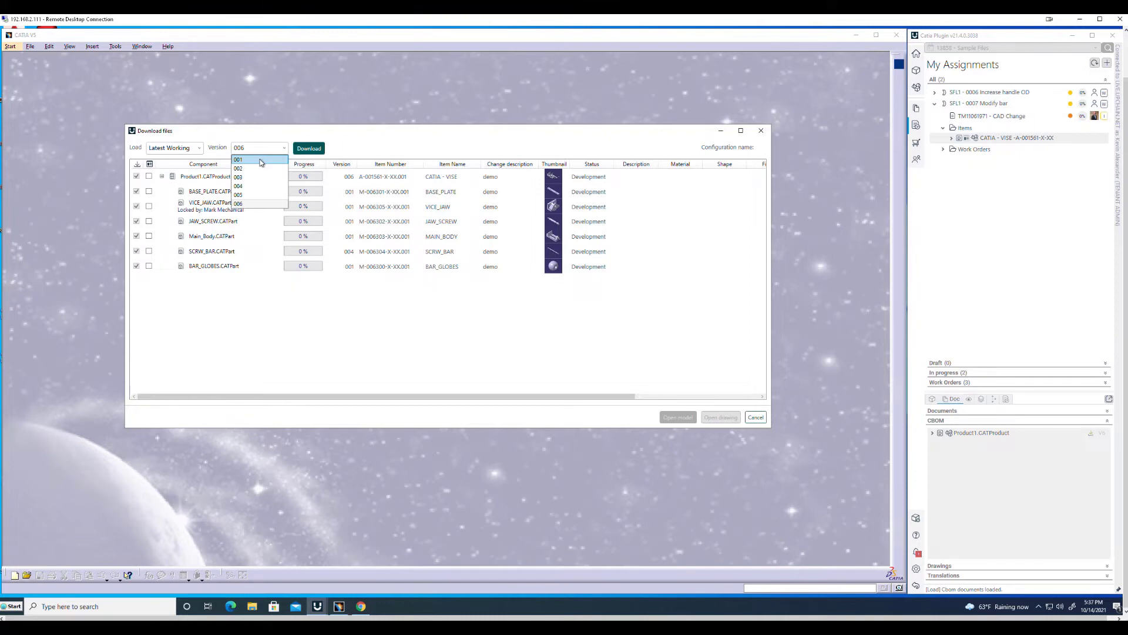
left_click(250, 205)
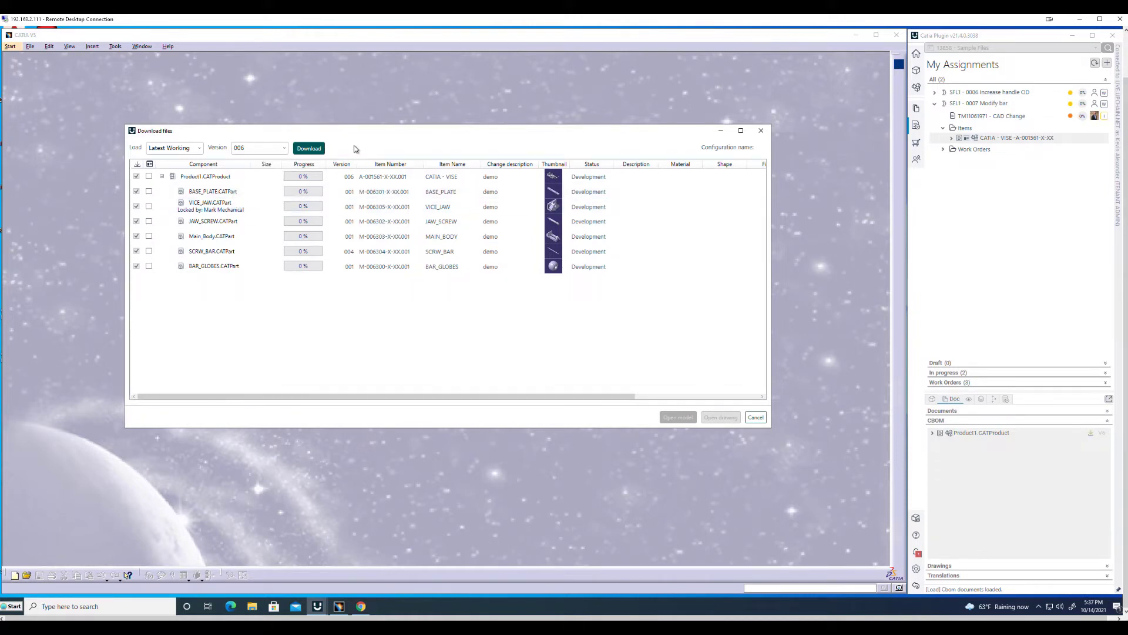
left_click(307, 151)
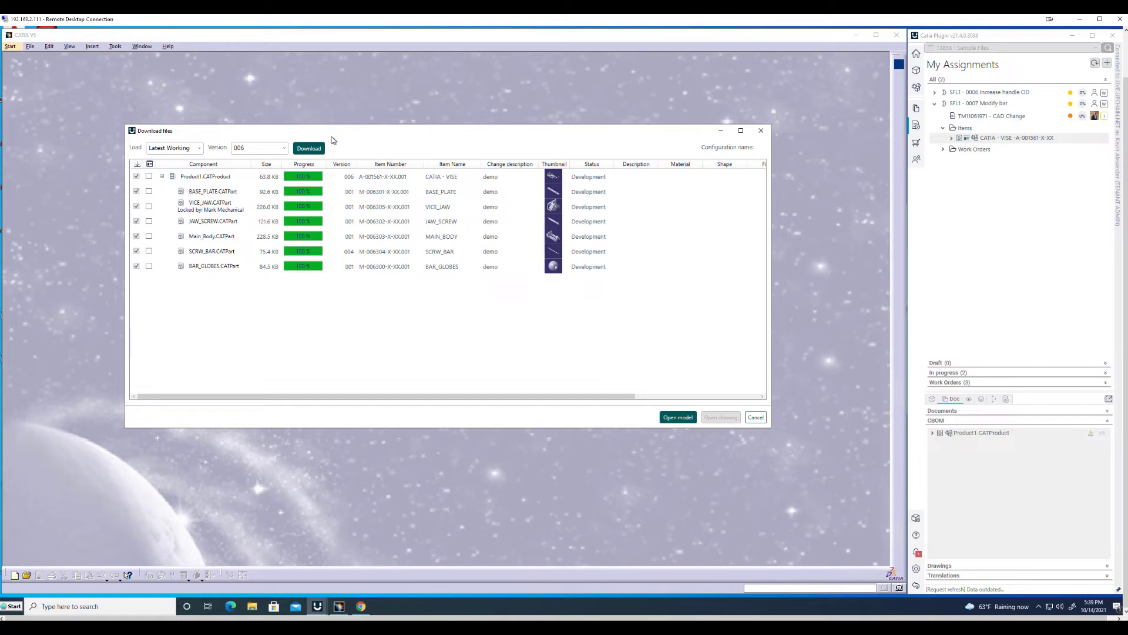
Review the load and version options once more and open the downloaded vise model in CATIA
left_click_drag(271, 135, 245, 160)
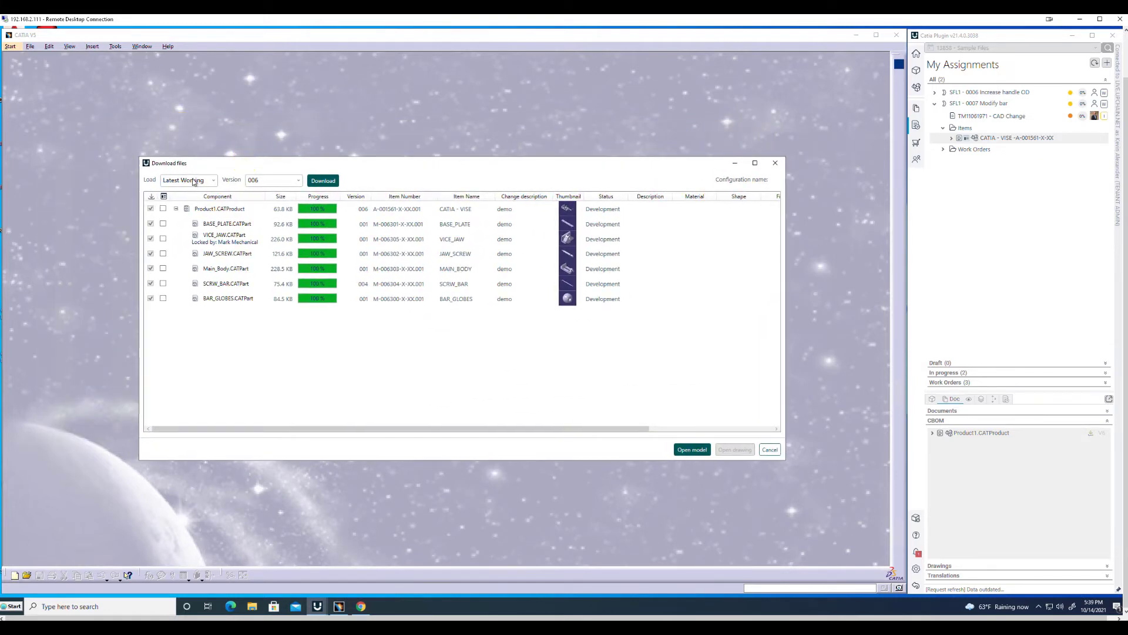
left_click(200, 182)
left_click(261, 176)
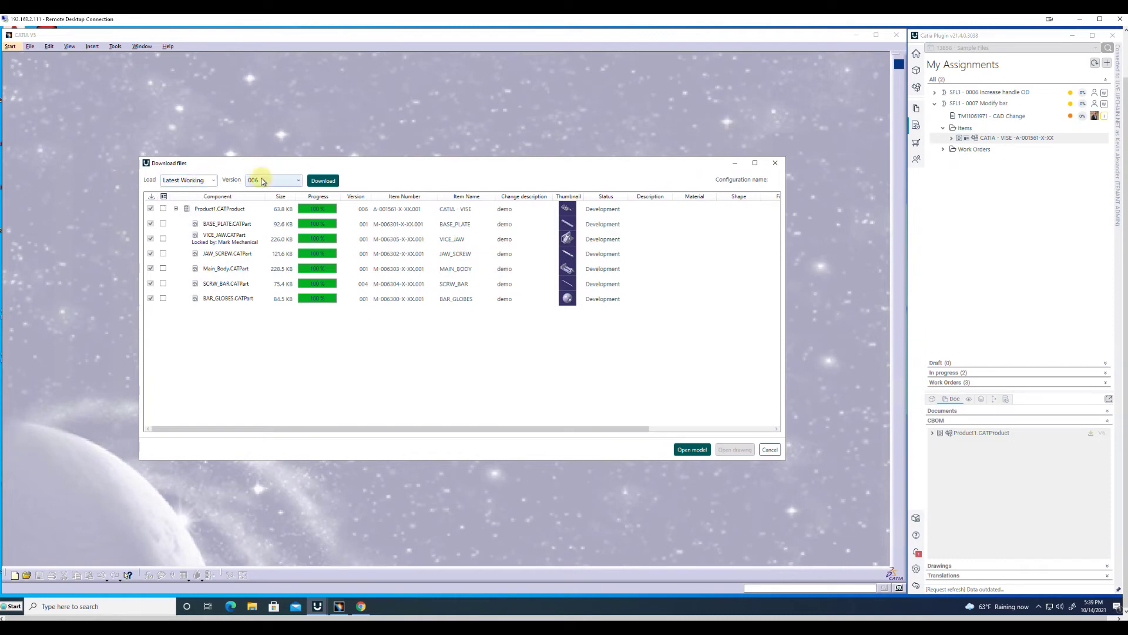
left_click(262, 180)
left_click(268, 172)
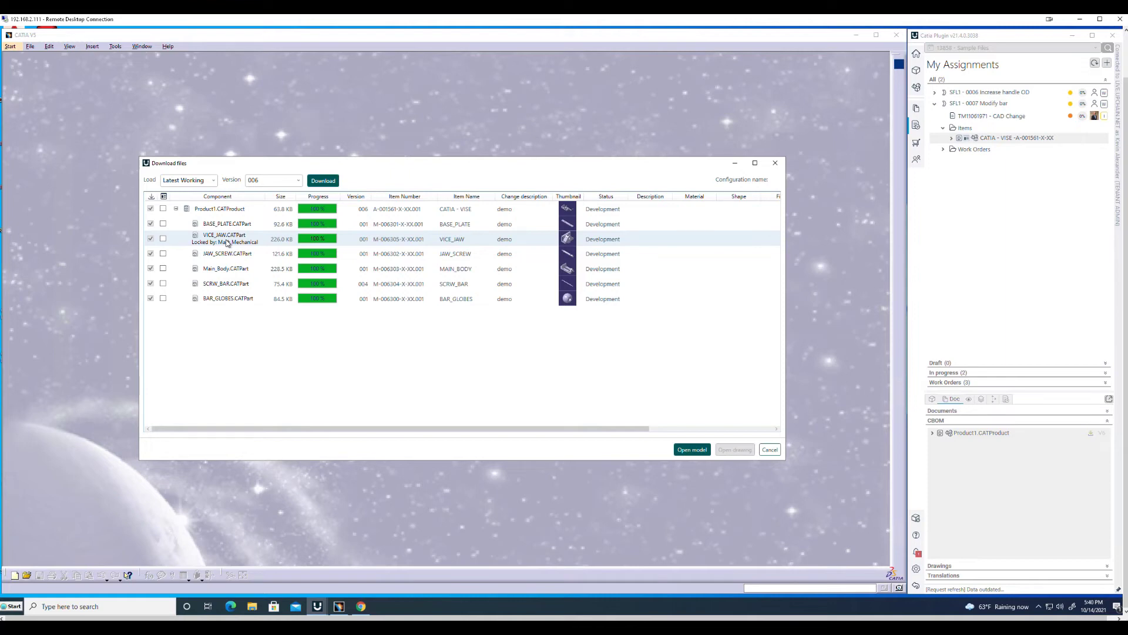
left_click(689, 449)
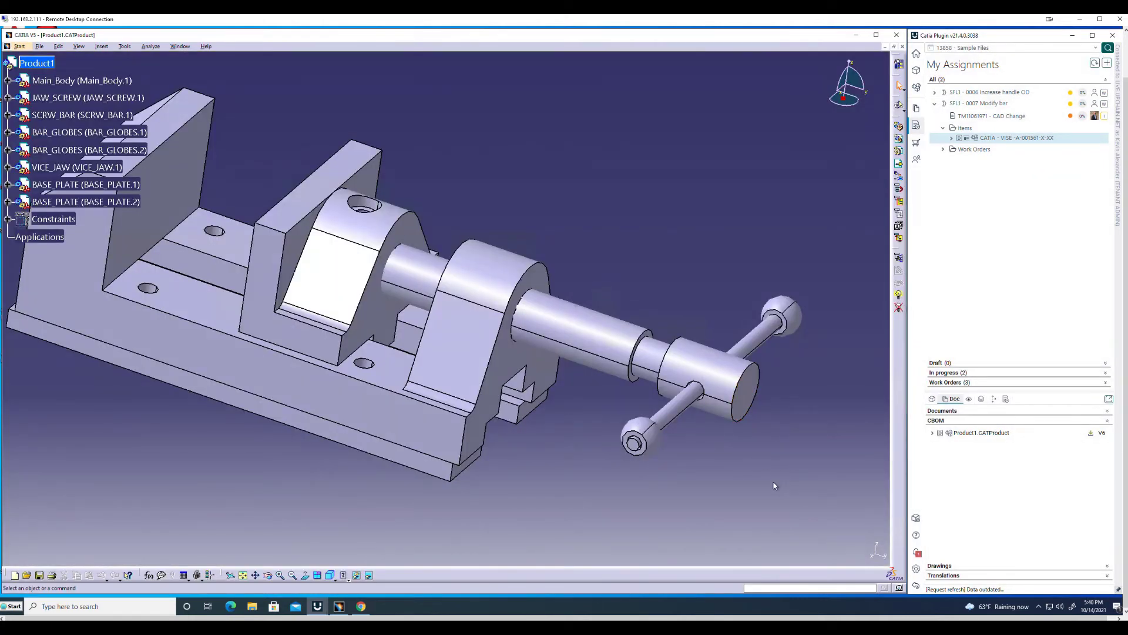
Examine the clearance between the handle bar and its hole in the jaw screw's head up close
mouse_move(759, 467)
left_mouse_down()
mouse_move(763, 451)
mouse_move(680, 365)
mouse_move(685, 396)
mouse_move(667, 382)
mouse_move(705, 395)
mouse_move(684, 389)
mouse_move(744, 464)
left_mouse_up()
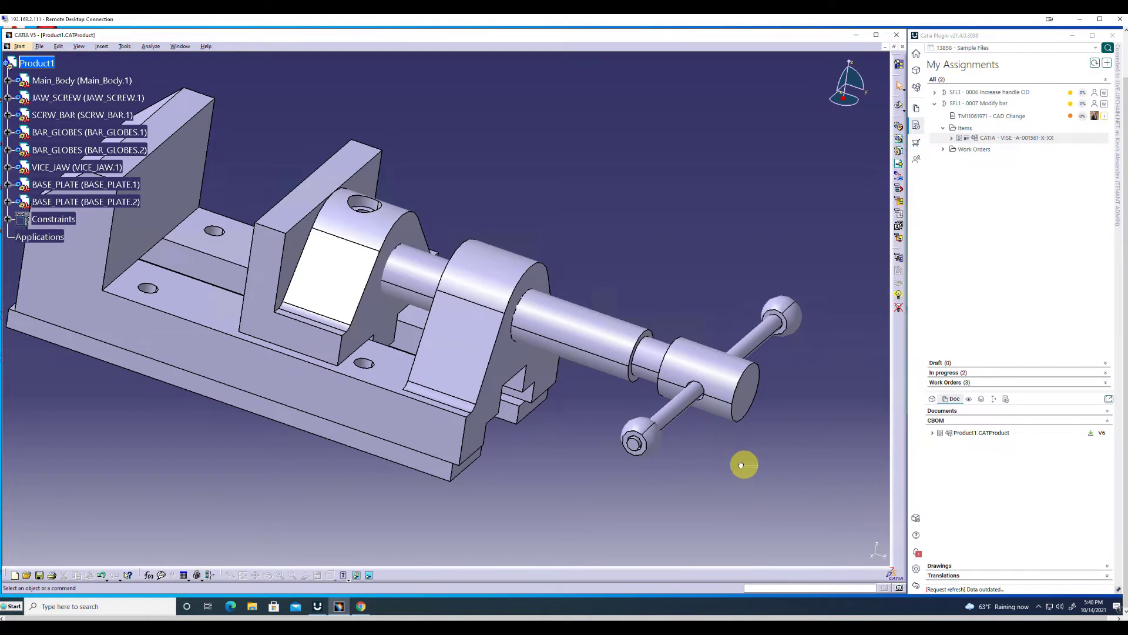
left_click(257, 575)
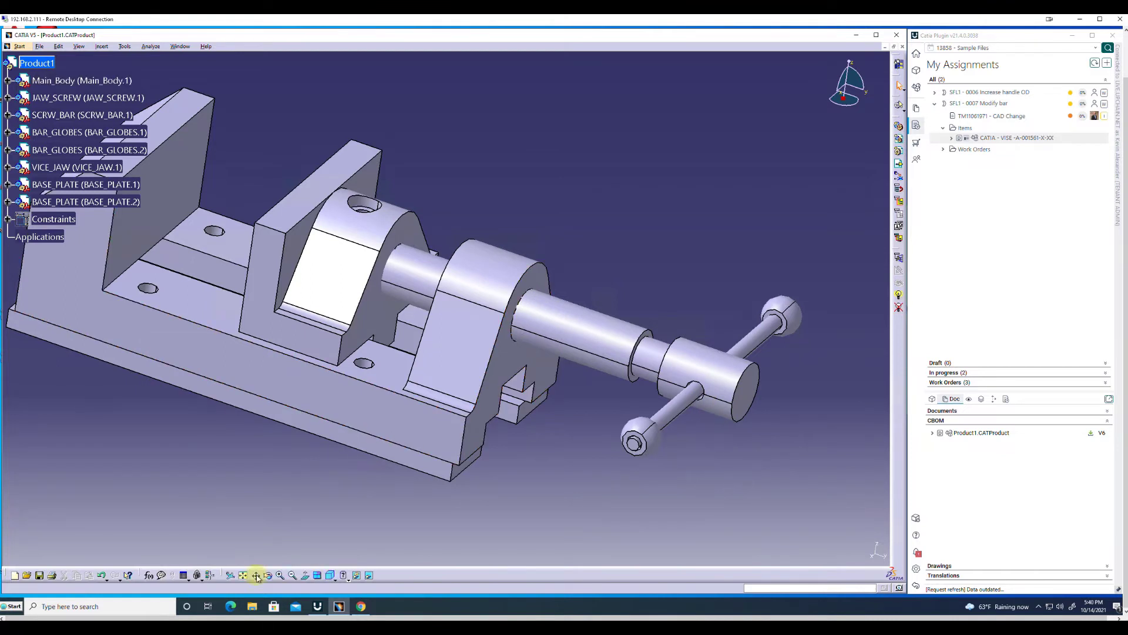
left_click_drag(642, 424, 563, 410)
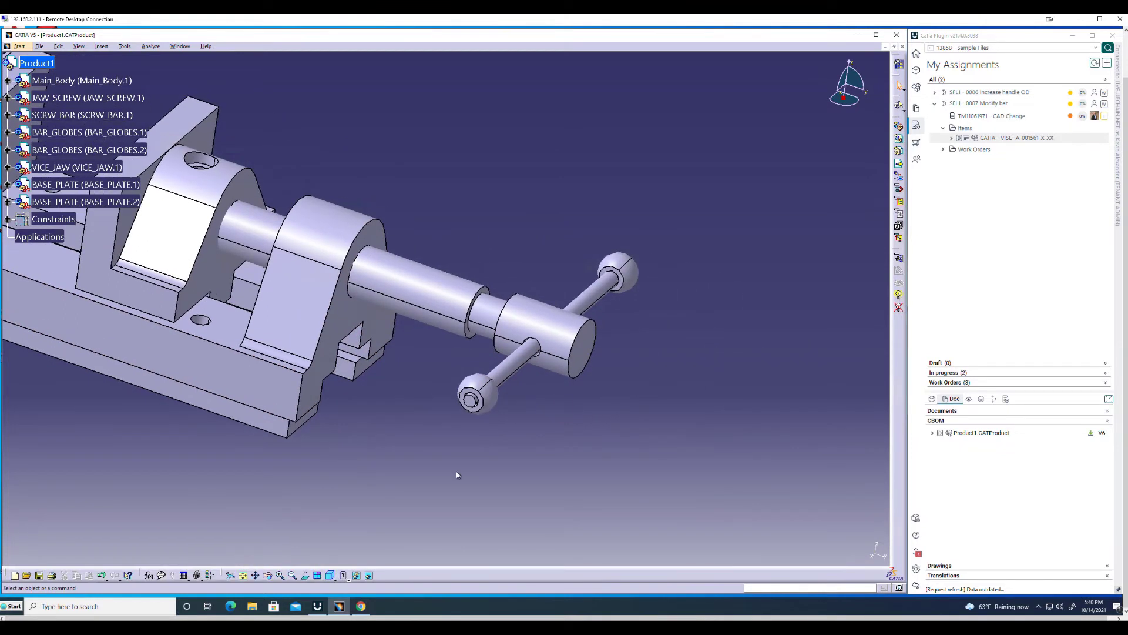
left_click(281, 576)
left_click(281, 575)
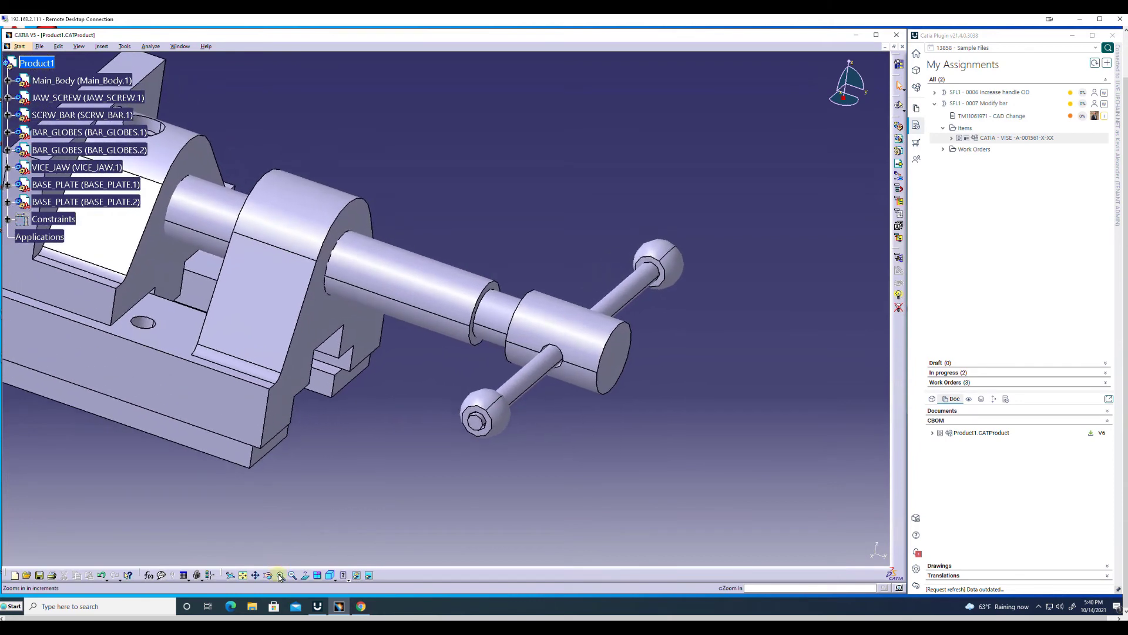
left_click(280, 575)
left_click(281, 576)
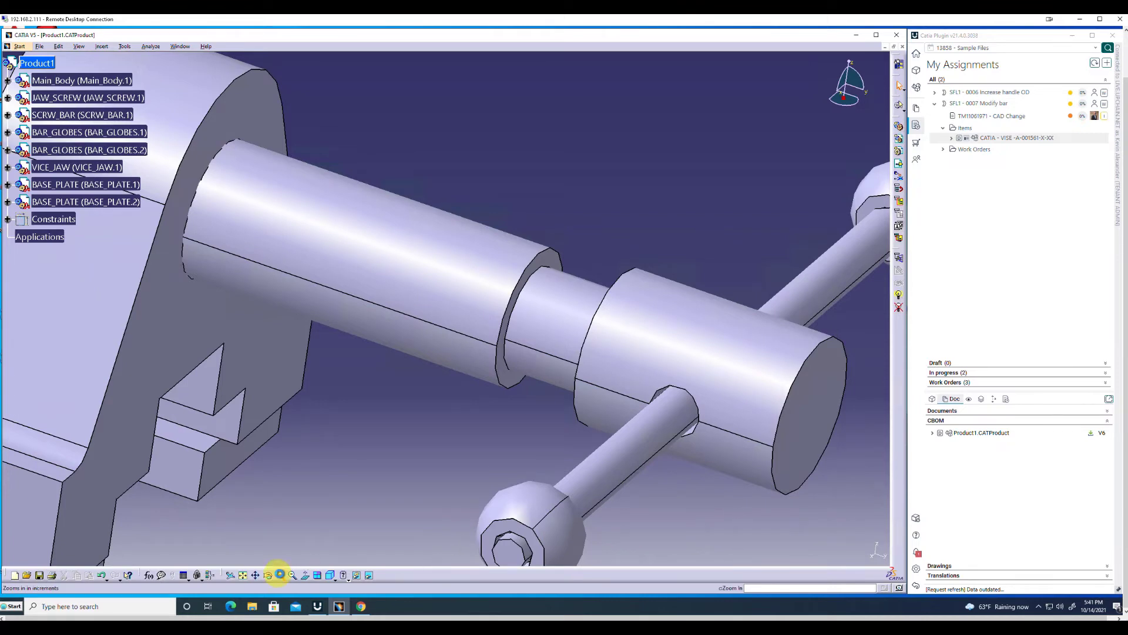
left_click(280, 575)
left_click(256, 575)
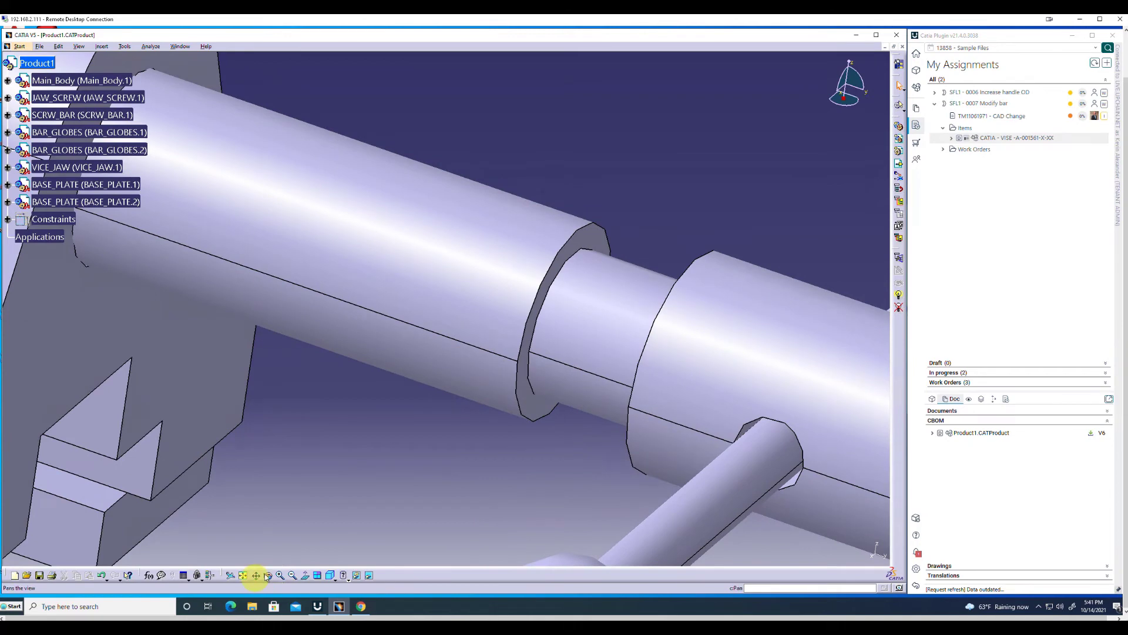
left_click_drag(397, 501, 157, 447)
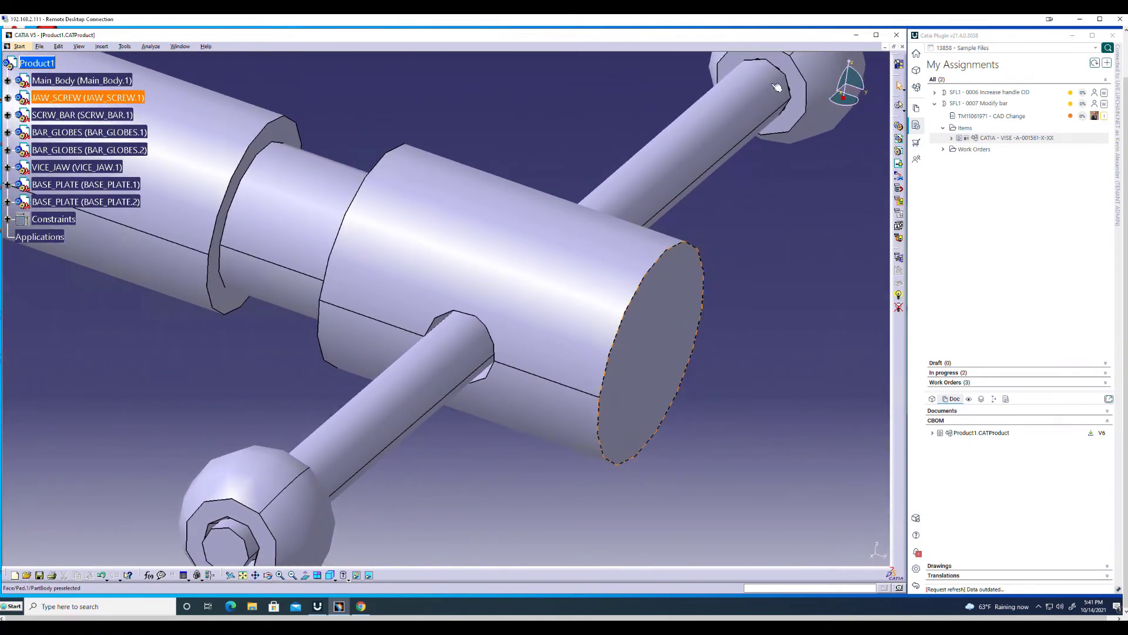
Show the vise assembly's cBOM in the plugin, refresh it and check the lock status of VICE_JAW
left_click(916, 87)
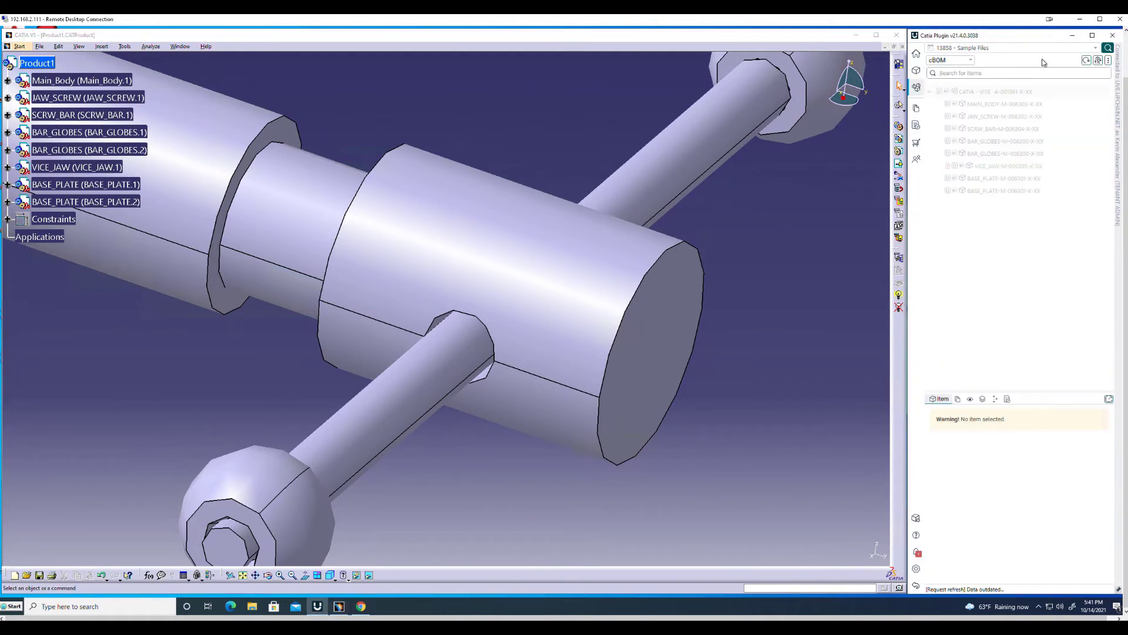
left_click(1087, 61)
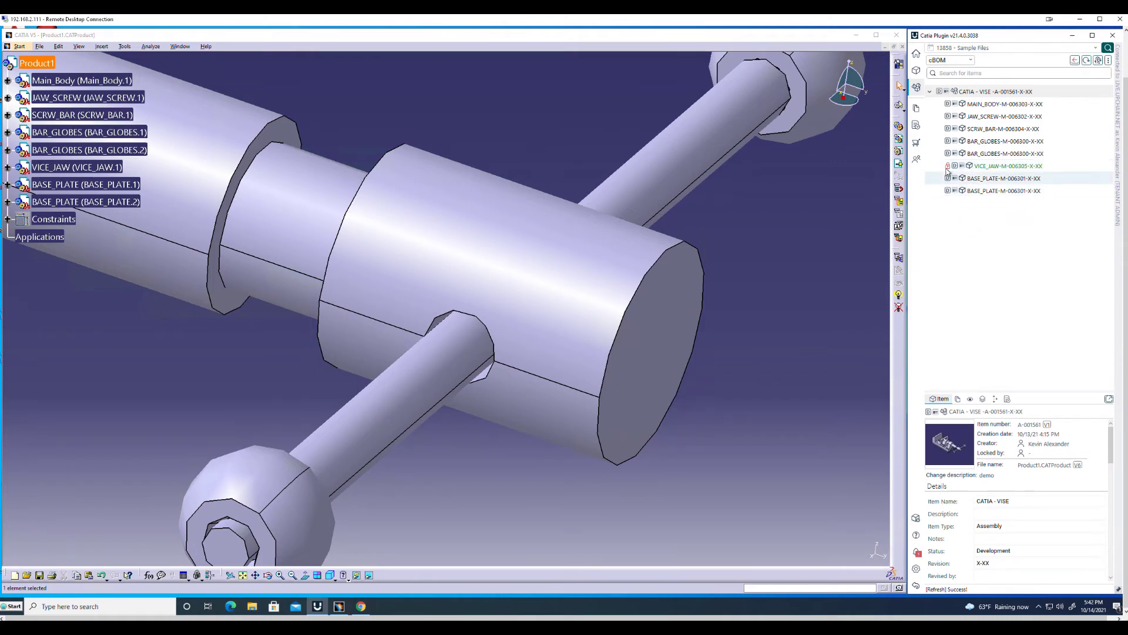
mouse_move(948, 170)
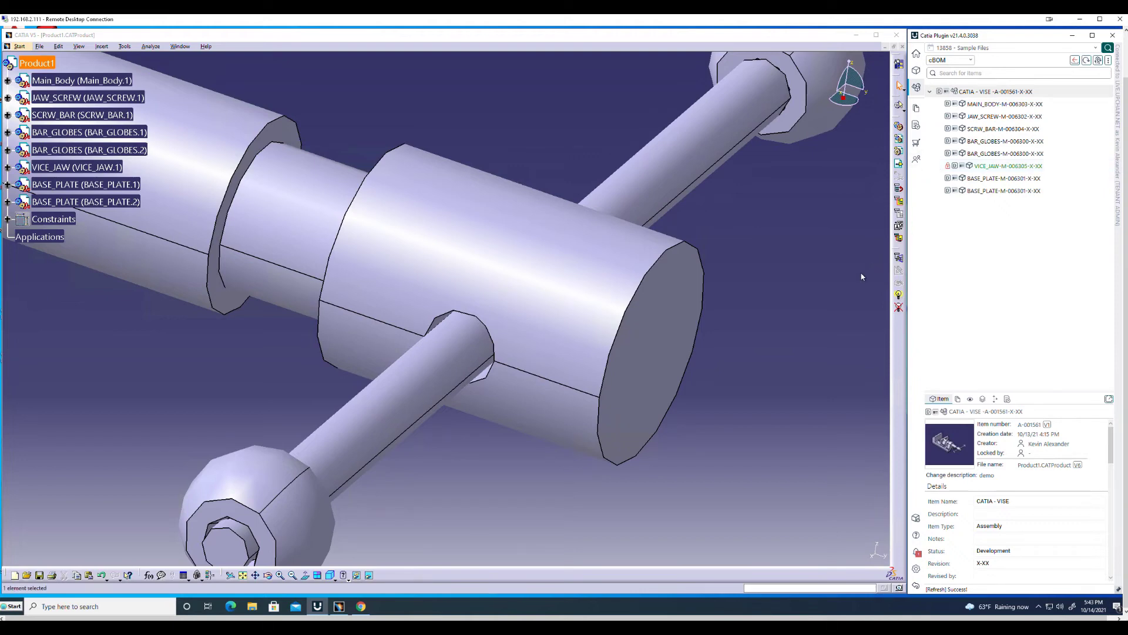
Check out the SCRW_BAR part together with its parent CATIA - VISE assembly and check their lock status
left_click(992, 128)
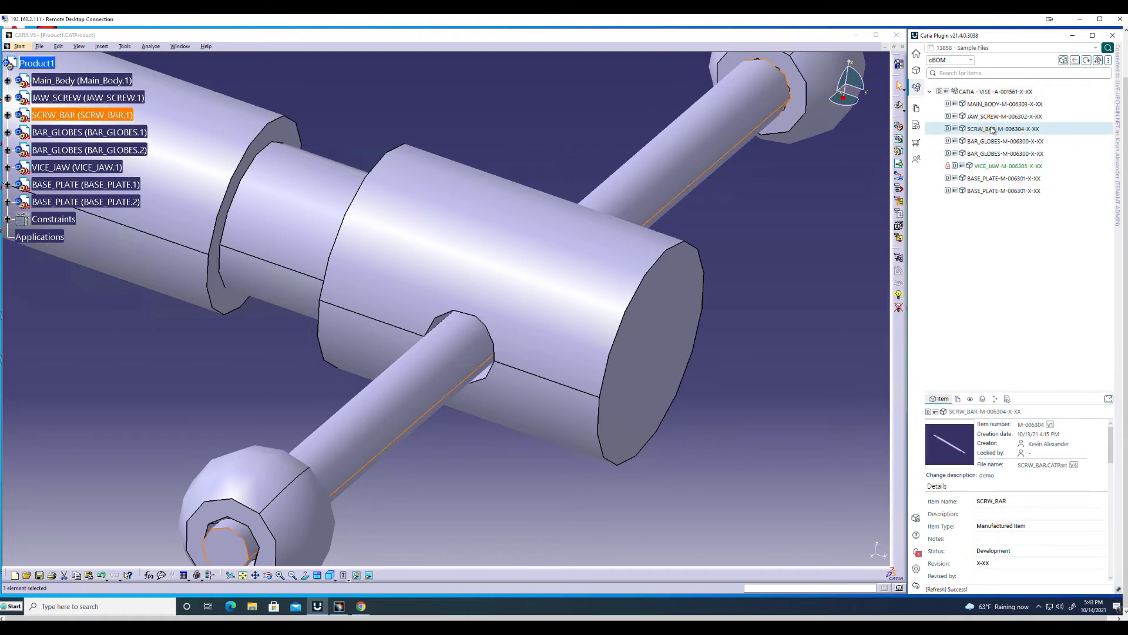
right_click(992, 129)
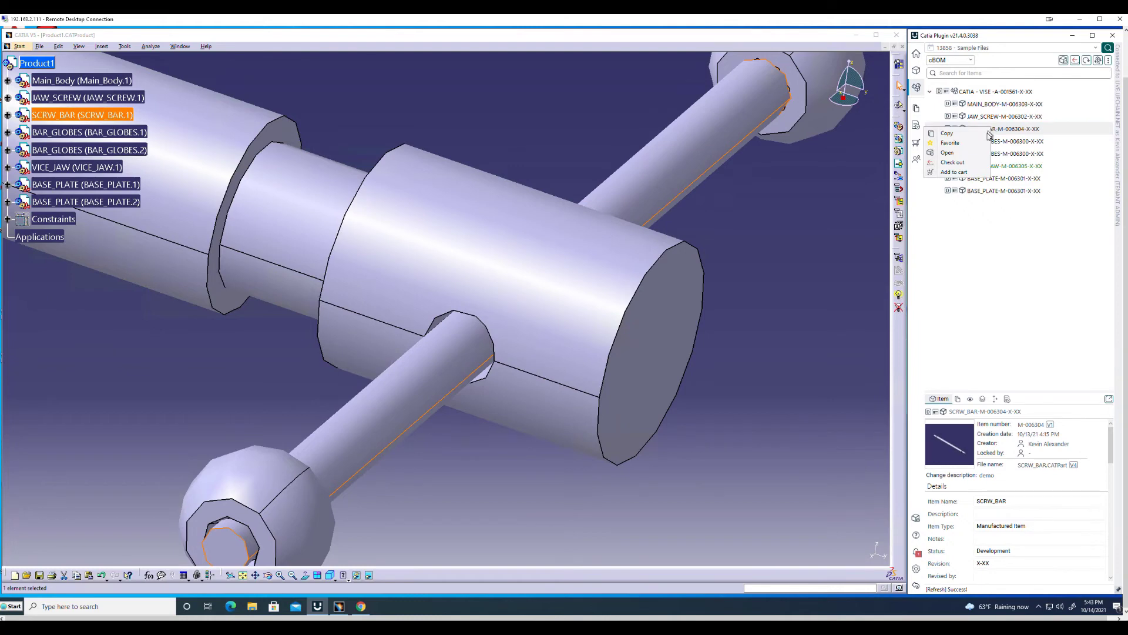
left_click(972, 164)
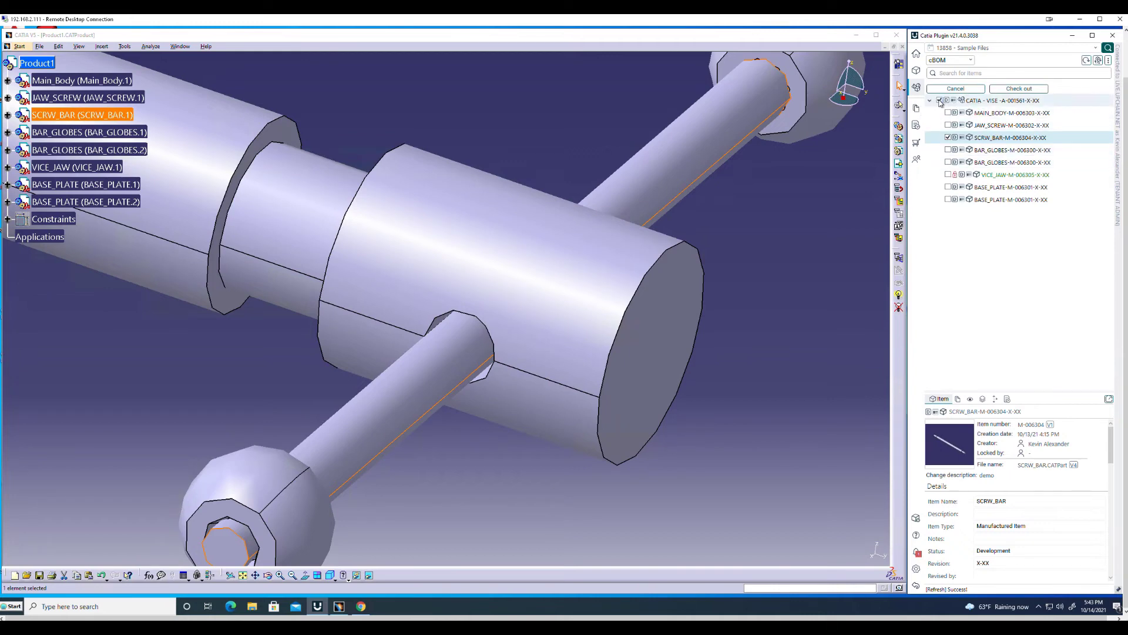
left_click(1022, 90)
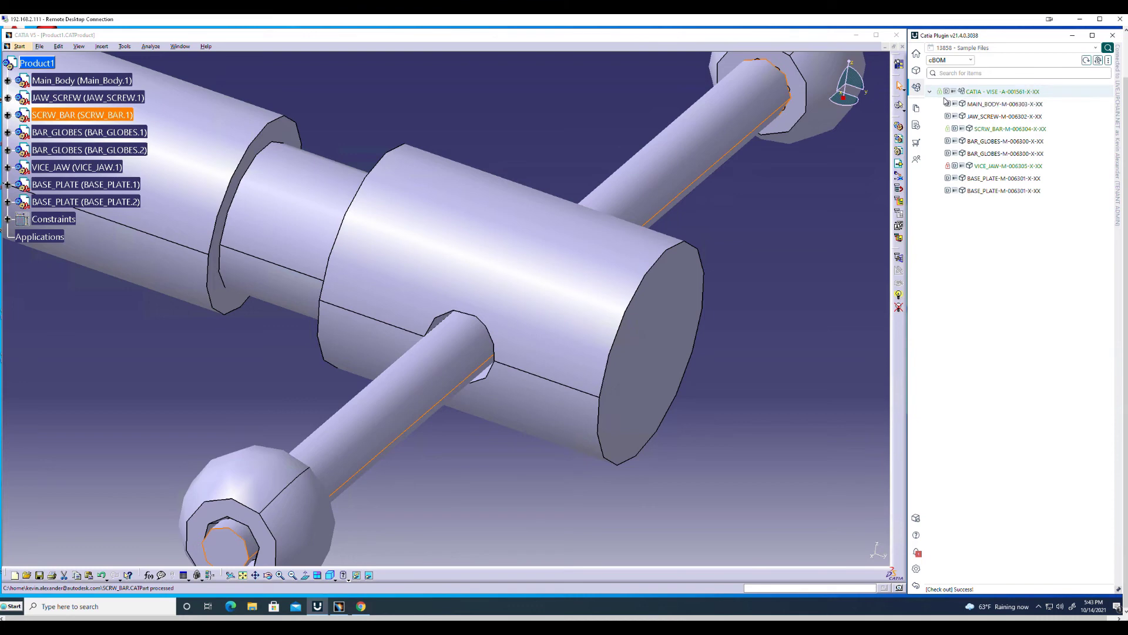
mouse_move(939, 94)
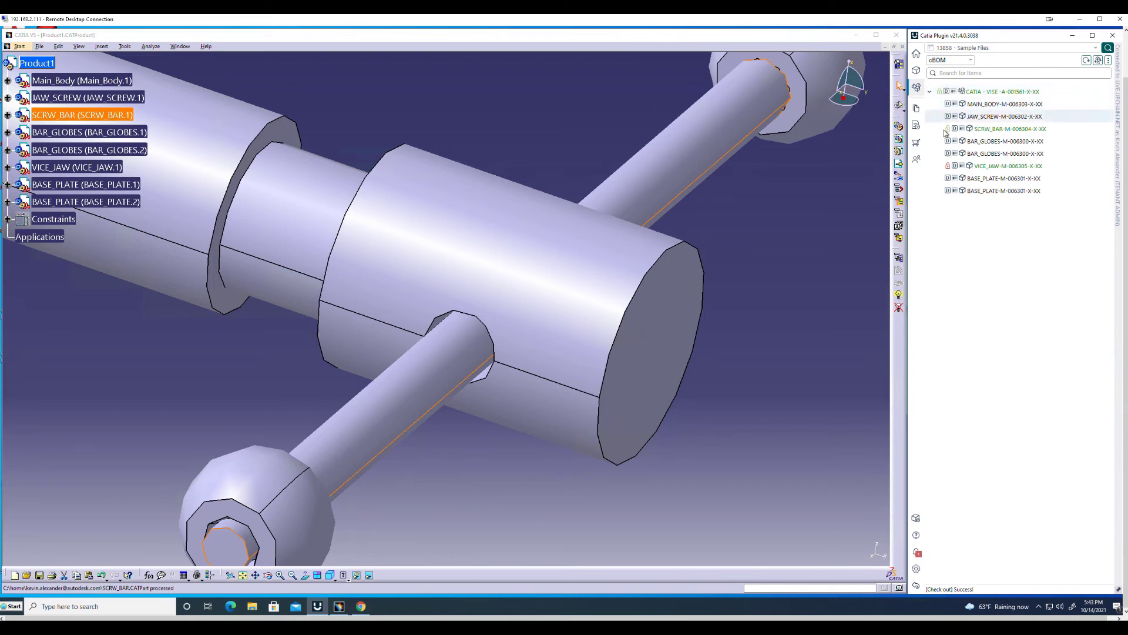
mouse_move(948, 132)
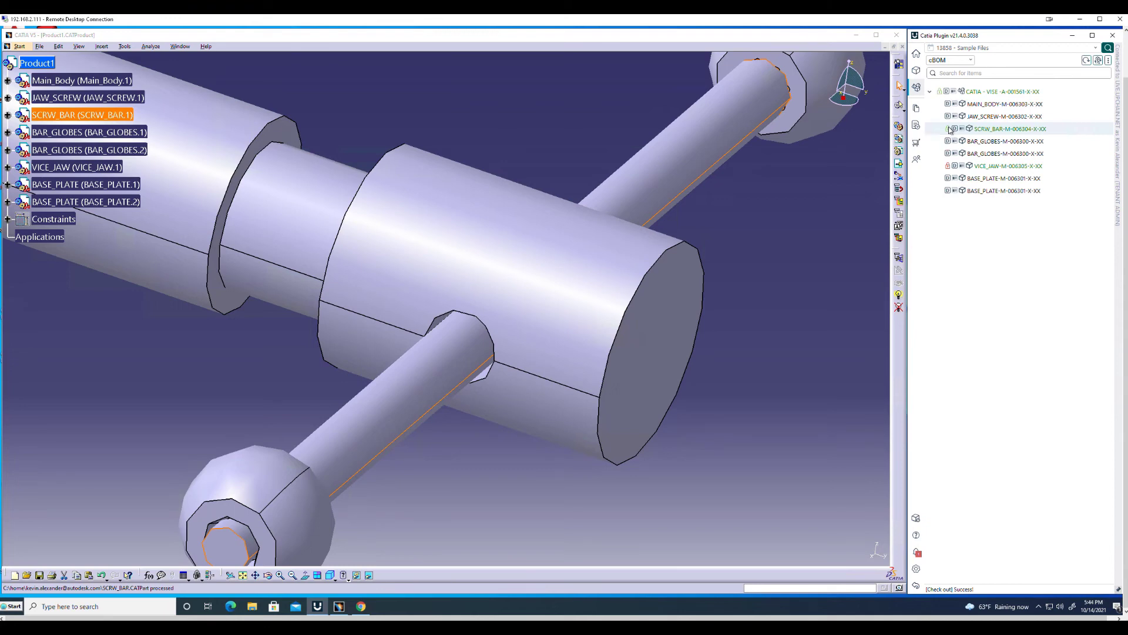
Open the checked-out SCRW_BAR part from the cBOM in its own CATIA window
left_click(994, 132)
right_click(993, 133)
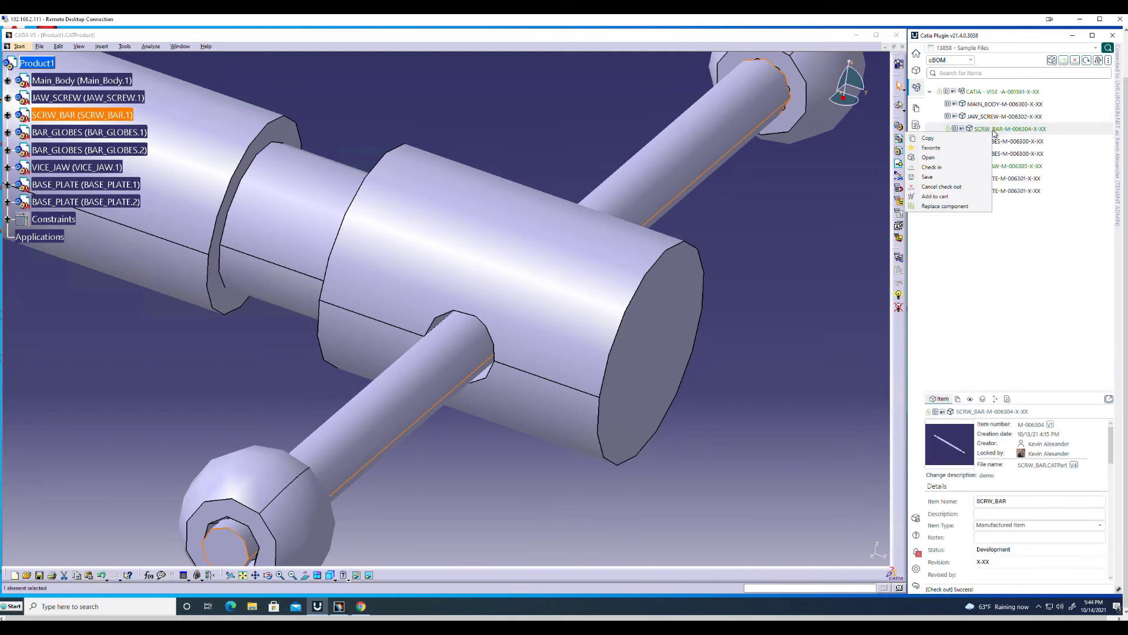
left_click(968, 160)
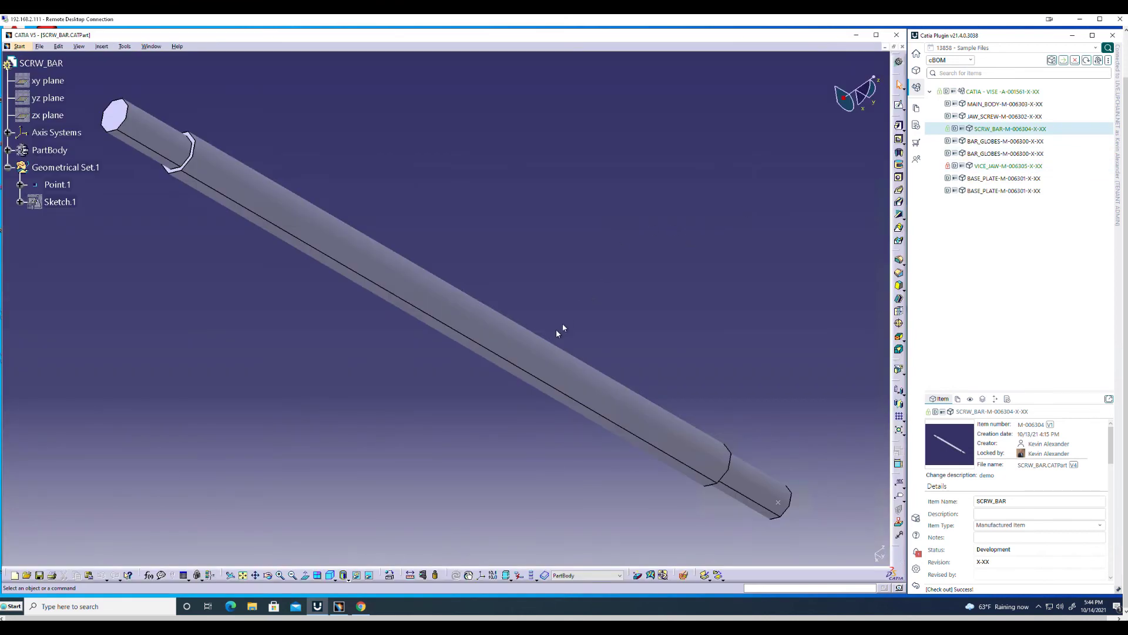
Edit the SCRW_BAR's long central pad and set its profile diameter to 6 mm
double_click(535, 351)
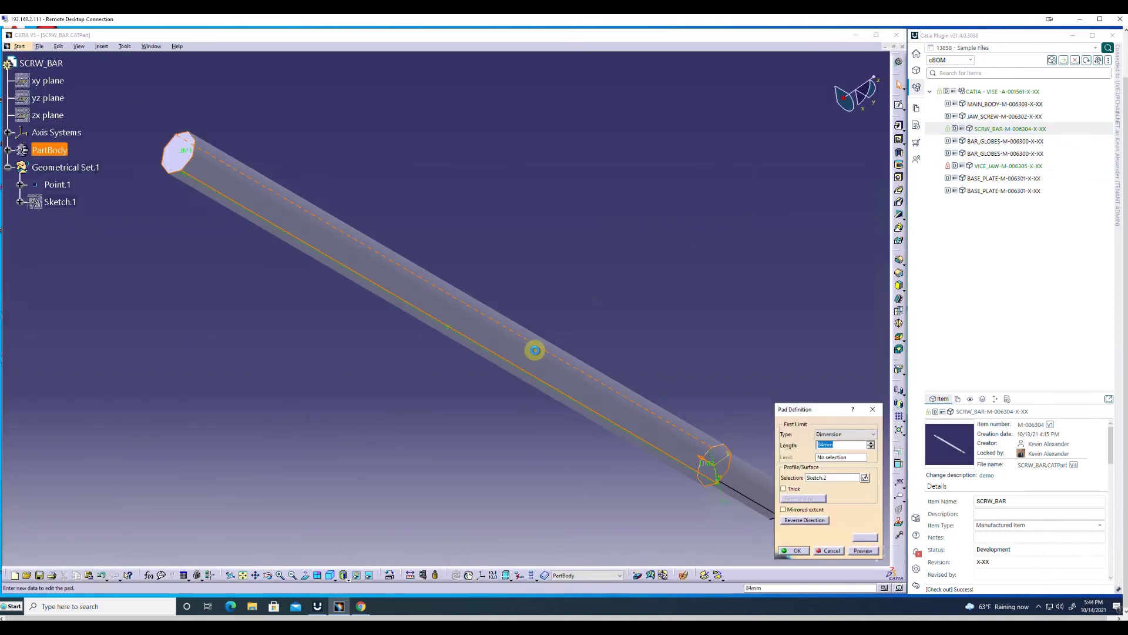
double_click(724, 502)
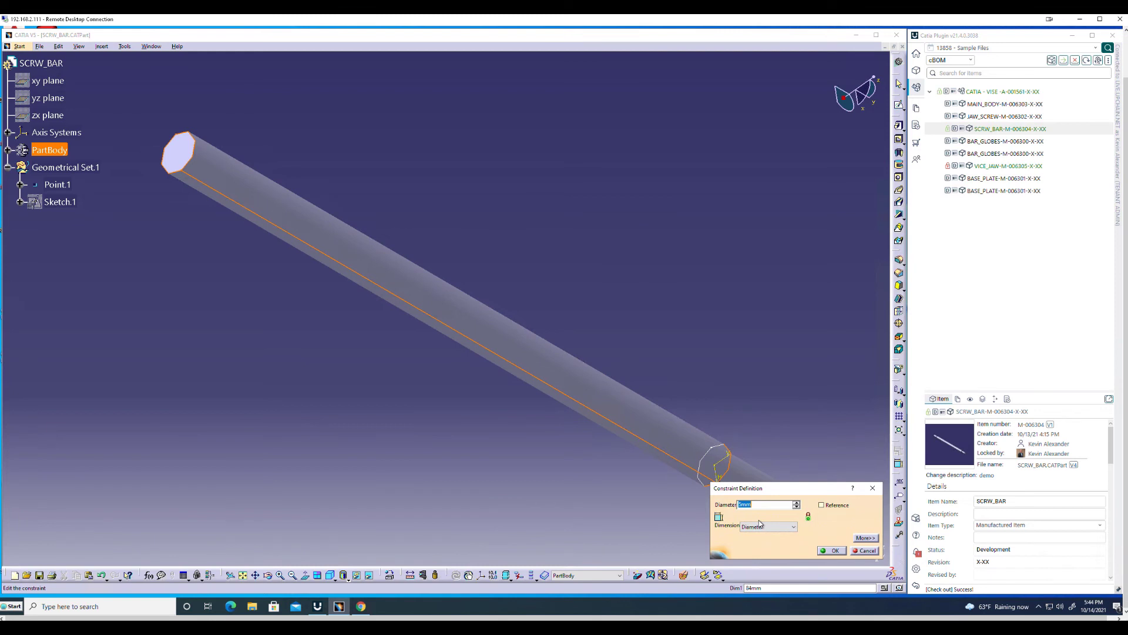
type("6")
key("Return")
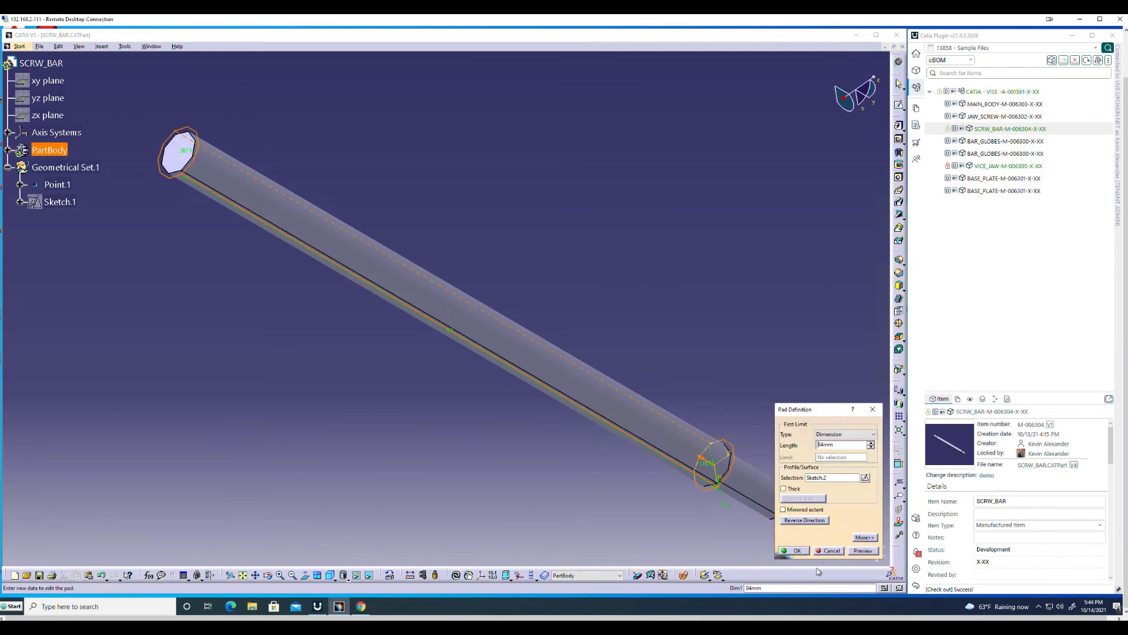
left_click(798, 552)
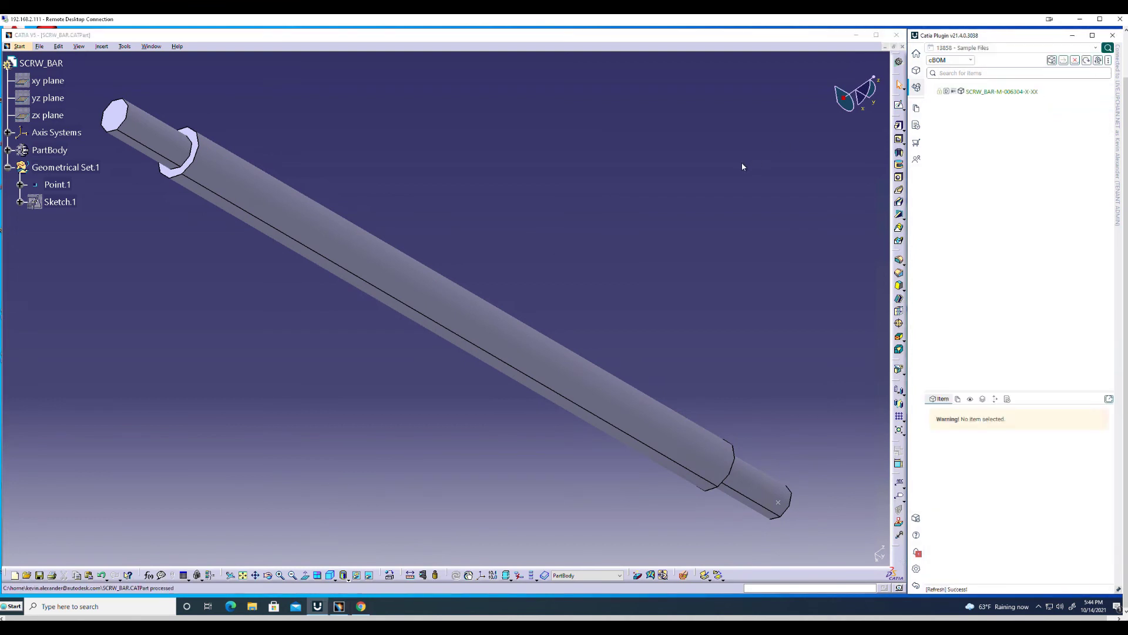
Close the SCRW_BAR part window to return to the vise assembly, refresh the cBOM and clear the bar's selection
left_click(902, 47)
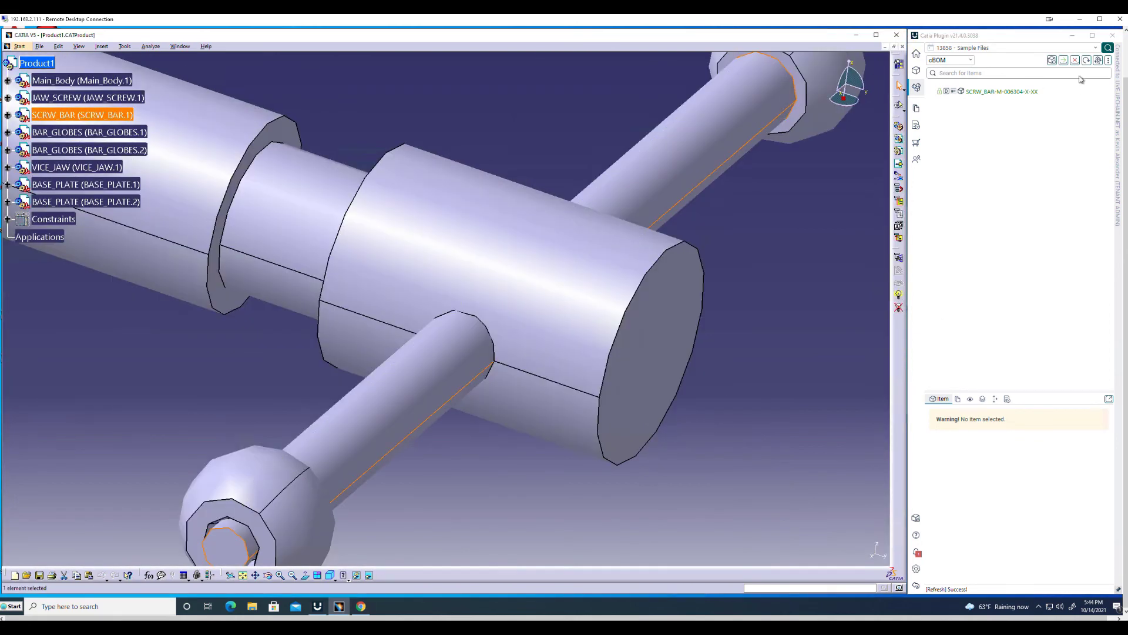
left_click(1087, 60)
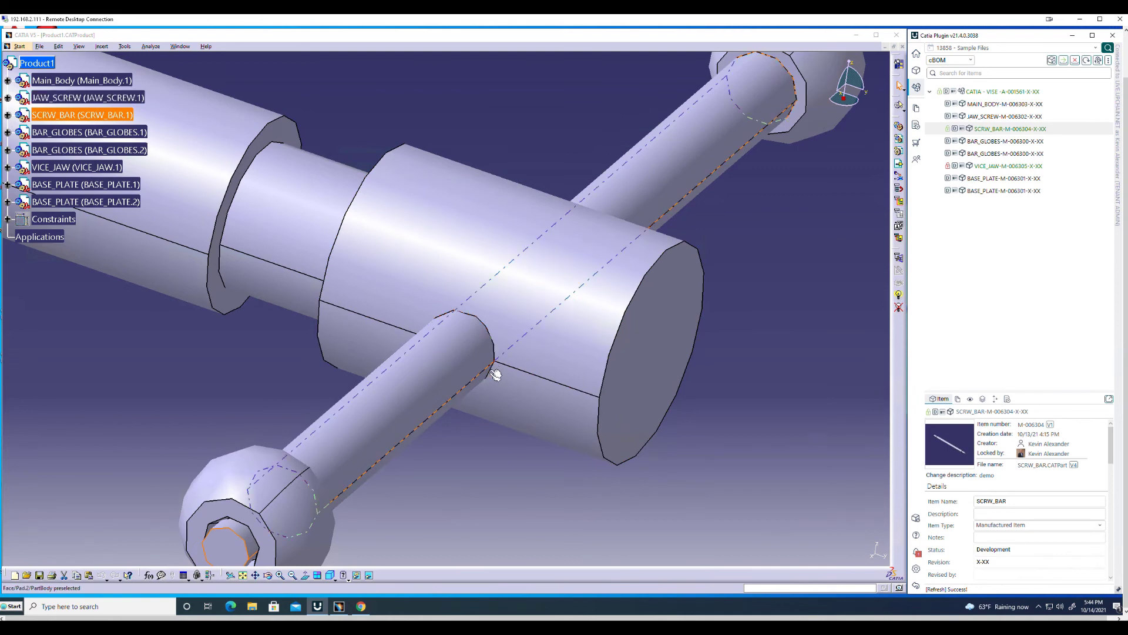
left_click(783, 365)
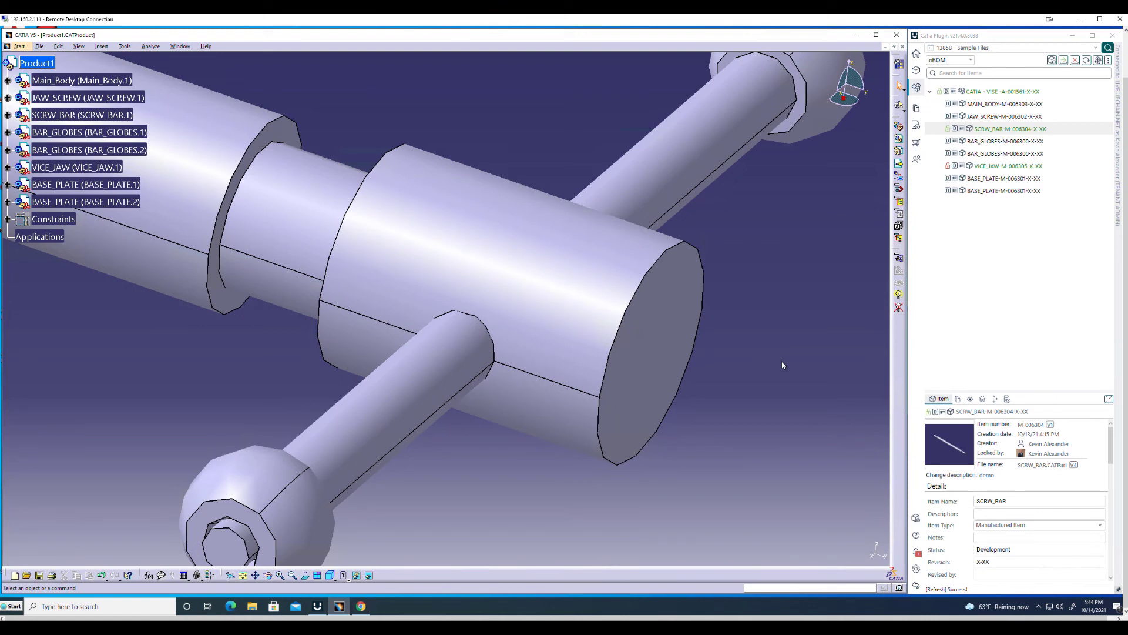
Compare the item details and file versions of the CATIA - VISE assembly and the SCRW_BAR part
left_click(1010, 92)
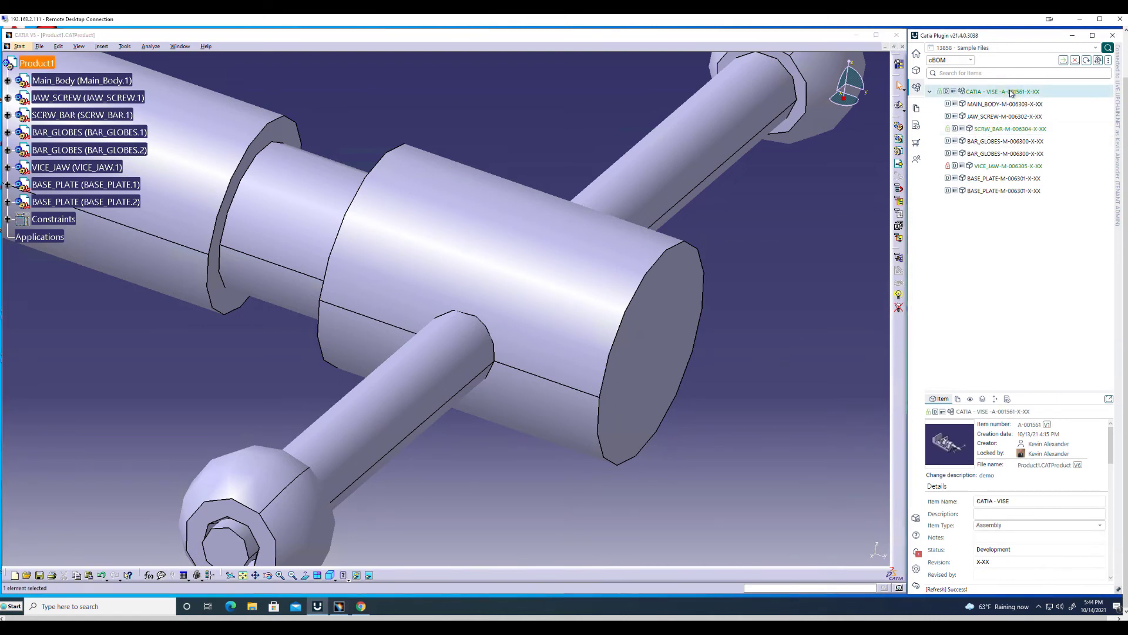
left_click(1011, 130)
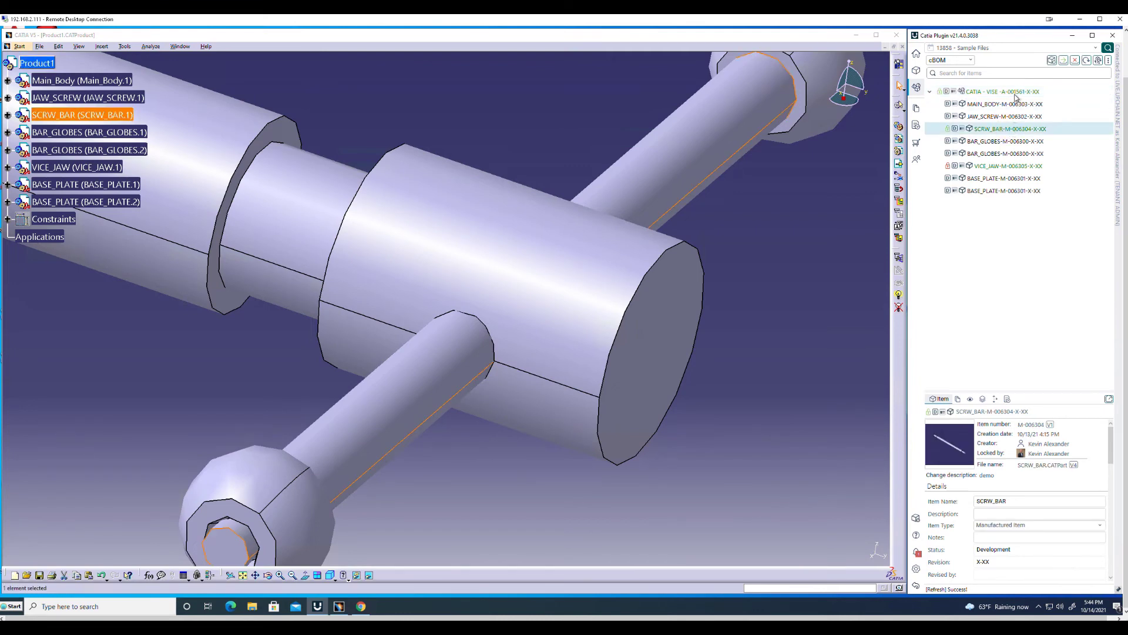
left_click(1019, 92)
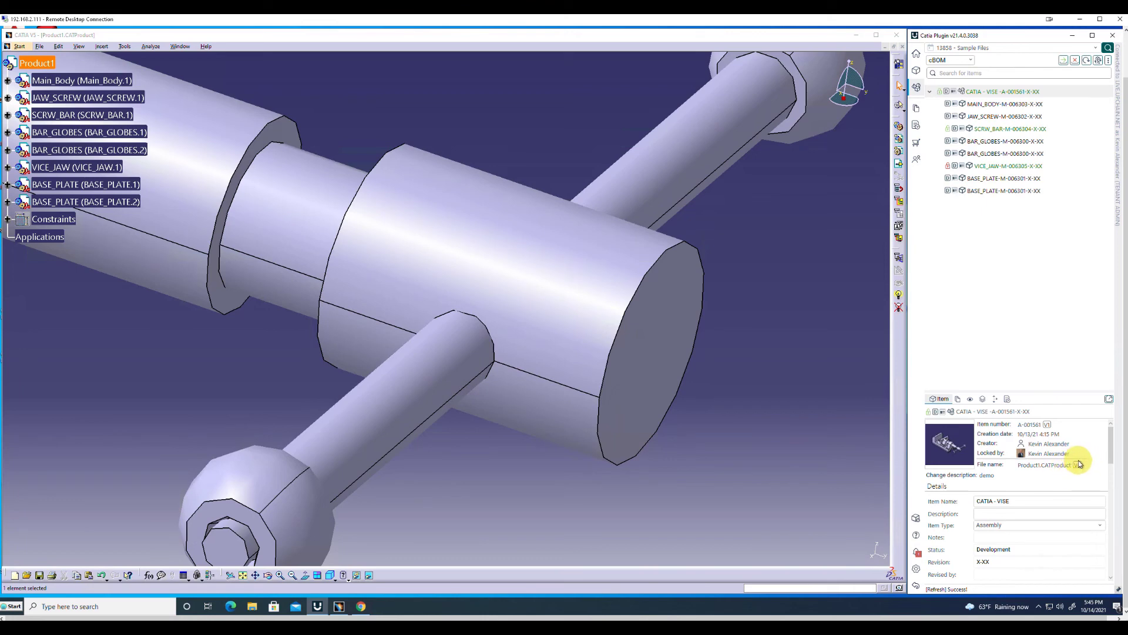
left_click(1033, 129)
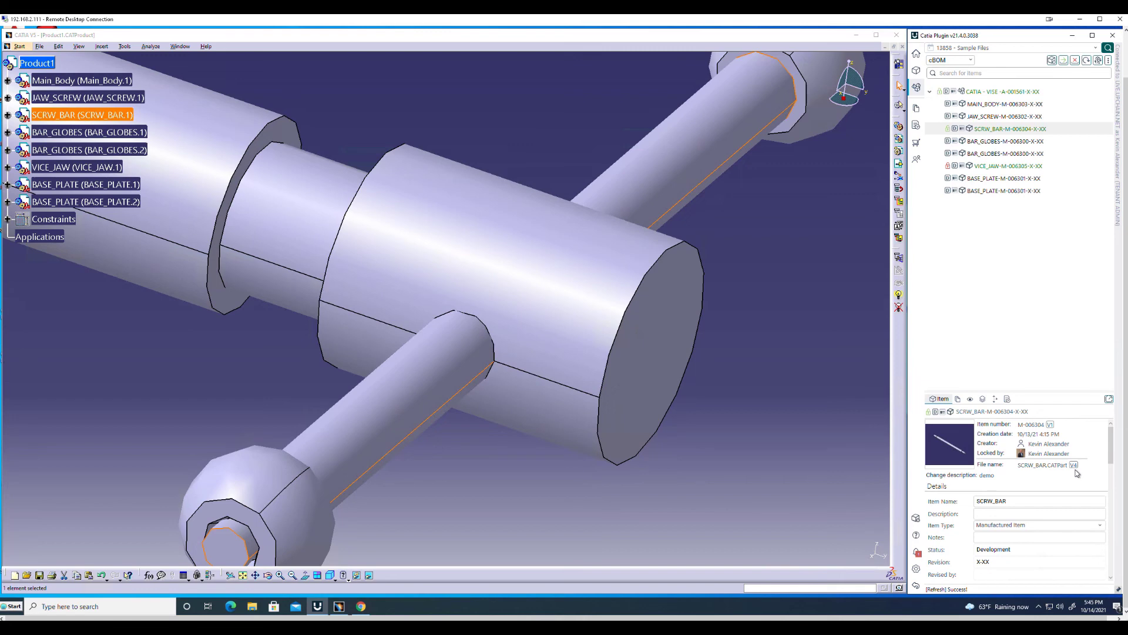
Start checking in the CATIA - VISE assembly and enter "updated asm" as the change description for Product1.CATProduct
left_click(1013, 93)
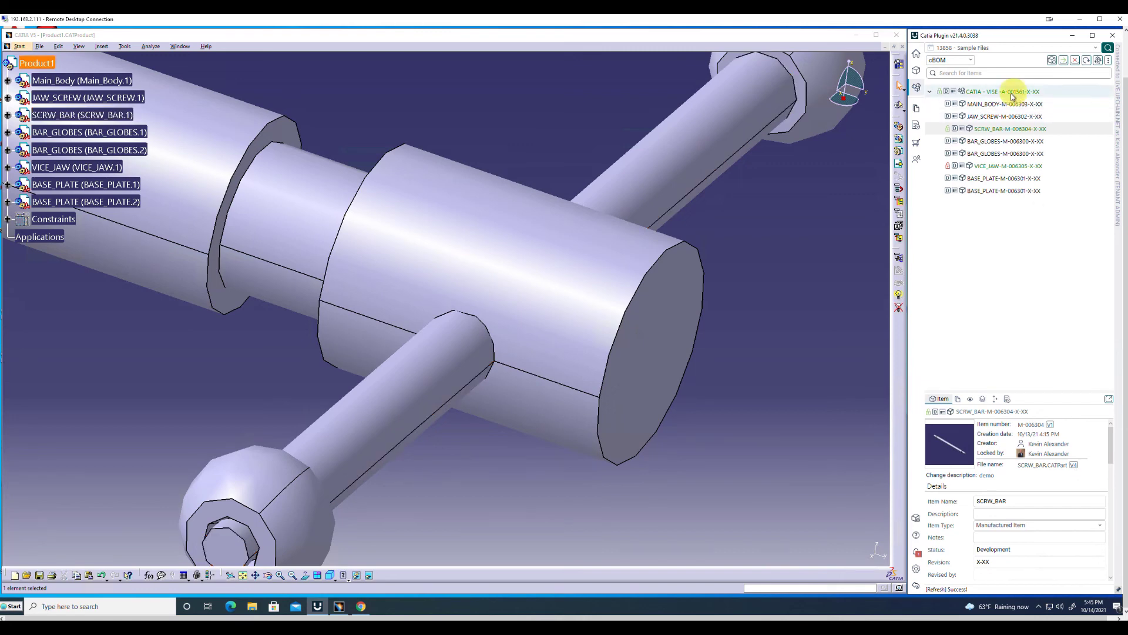
right_click(1009, 94)
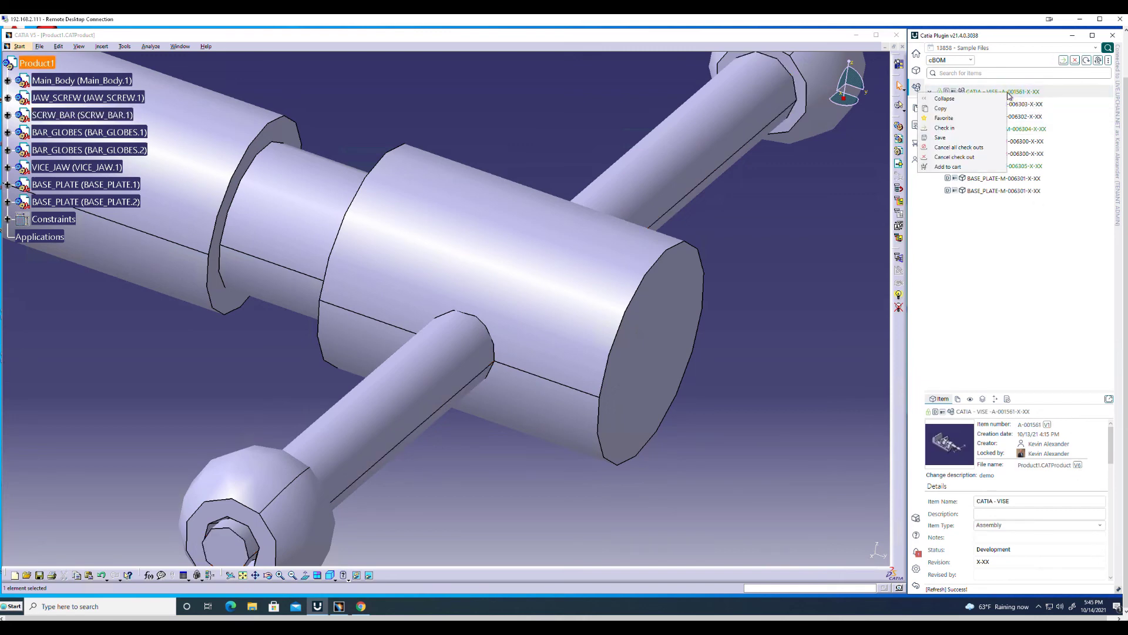
left_click(968, 128)
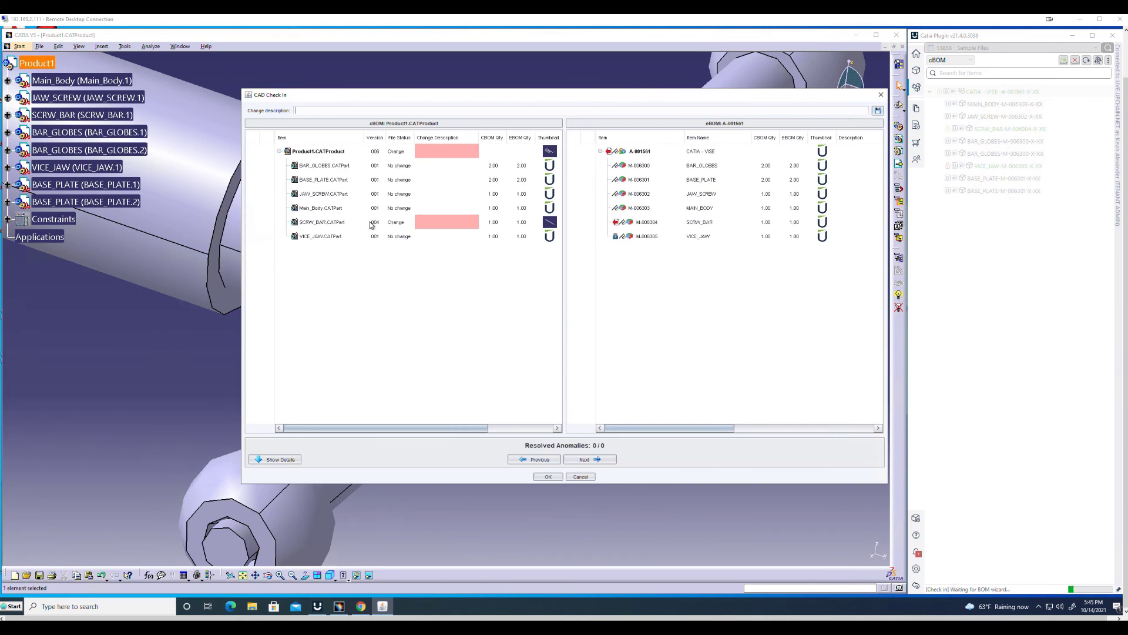
left_click(439, 151)
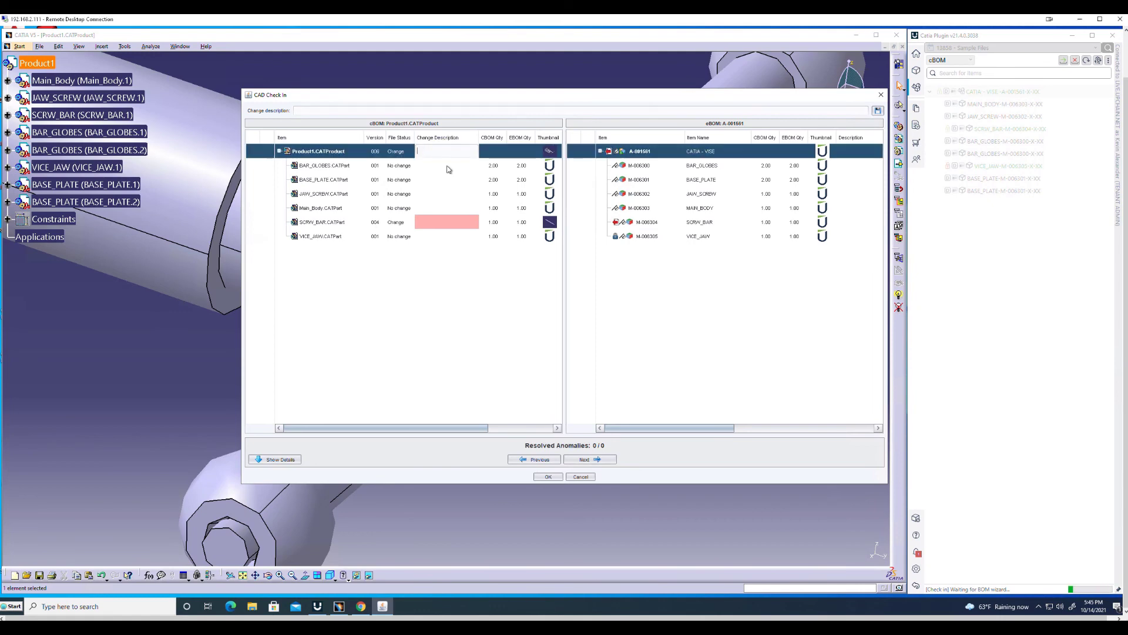
type("updated asm")
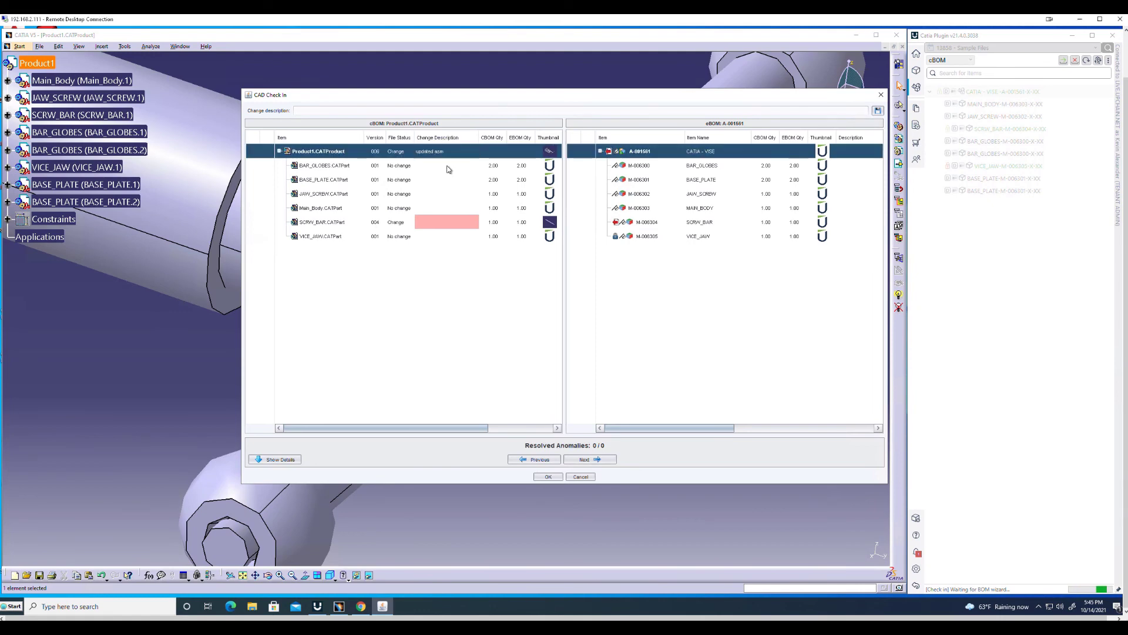
Enter "updated OD" as the change description for SCRW_BAR.CATPart and complete the CAD check-in
left_click(439, 222)
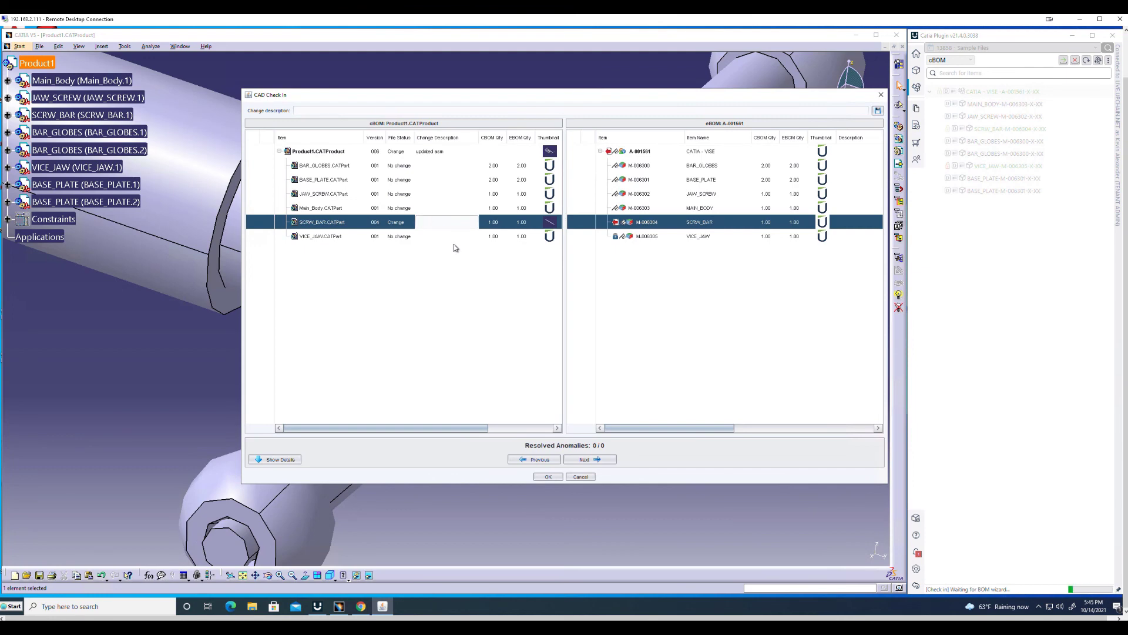
type("upadted")
key("BackSpace")
key("BackSpace")
key("BackSpace")
key("BackSpace")
key("BackSpace")
key("BackSpace")
type("pdated")
type("OD")
key("Return")
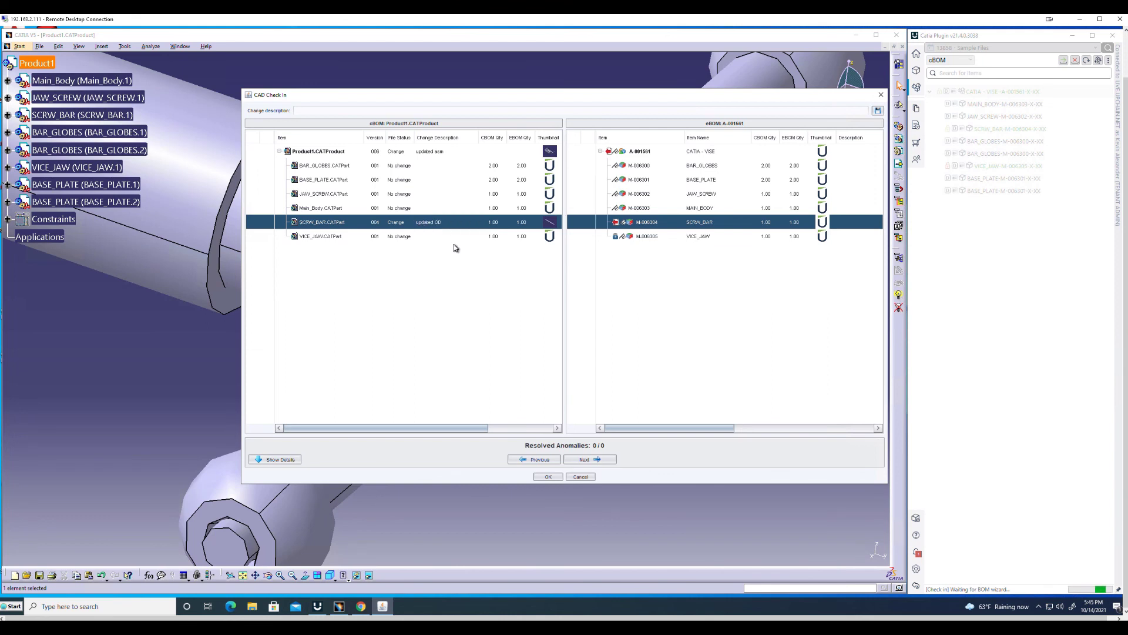
left_click(547, 477)
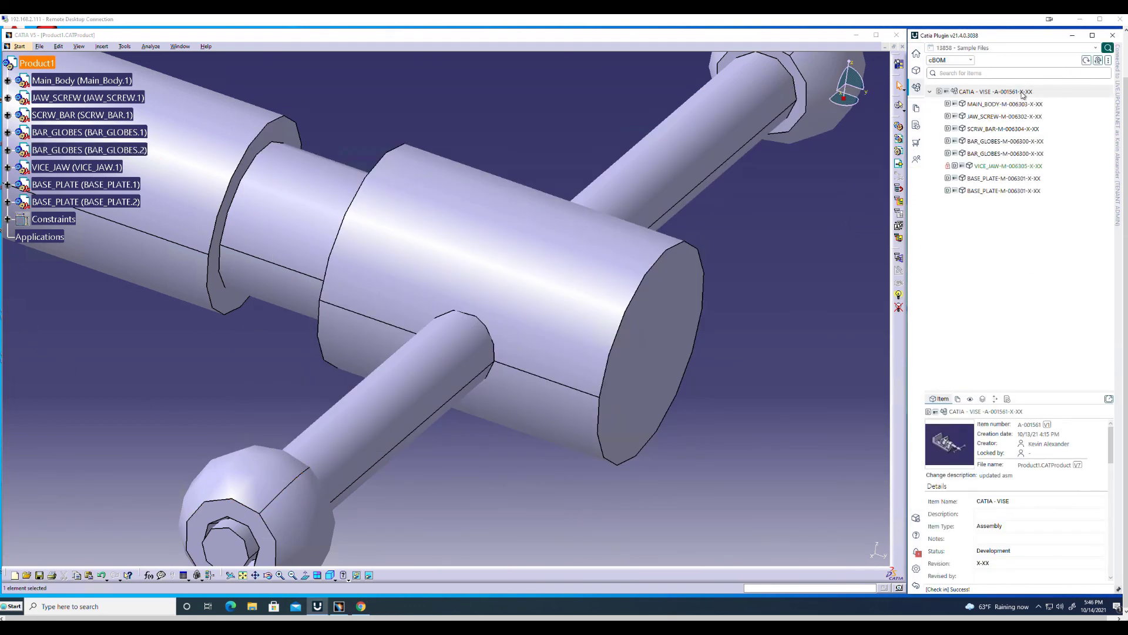
Review the file versions and change descriptions of the checked-in CATIA - VISE assembly and SCRW_BAR part
left_click(1020, 116)
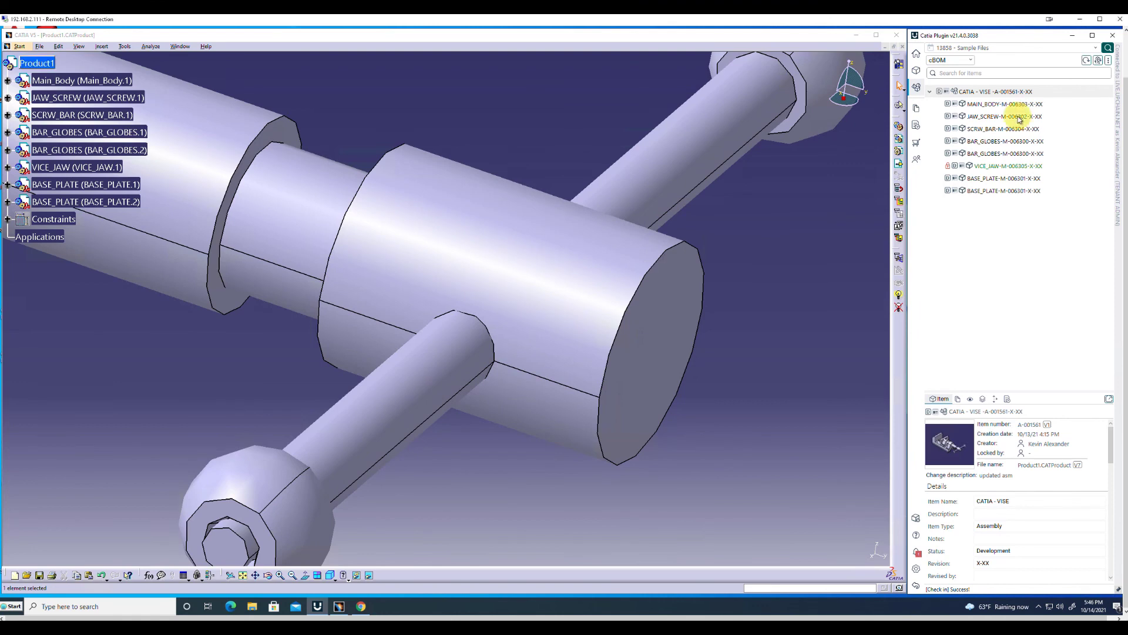
left_click(1013, 129)
left_click(1004, 93)
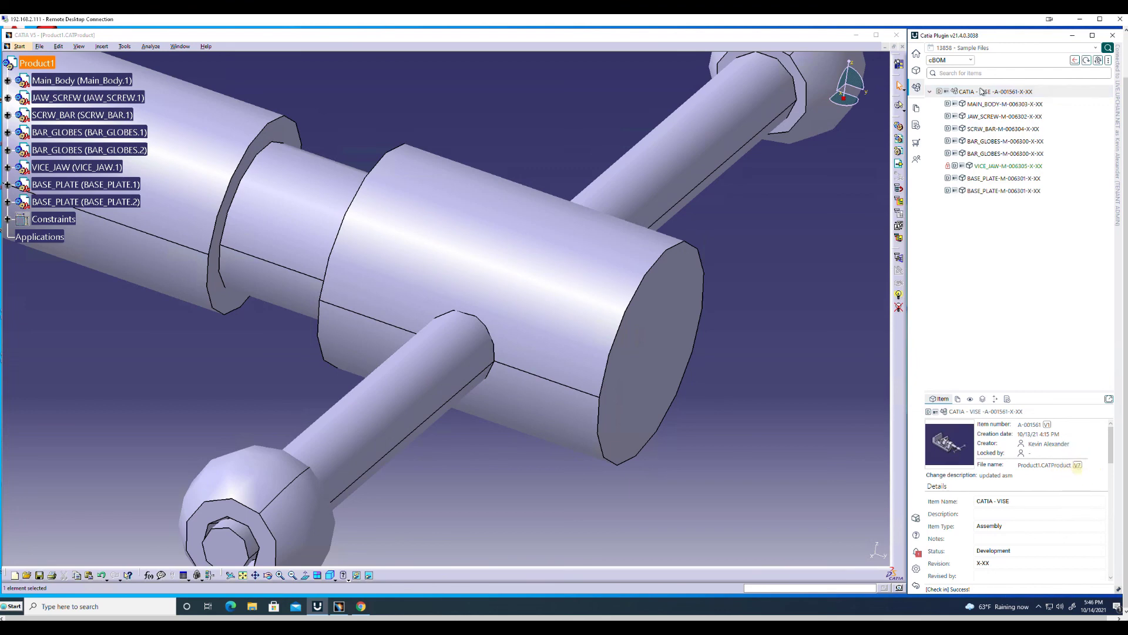
left_click(1003, 129)
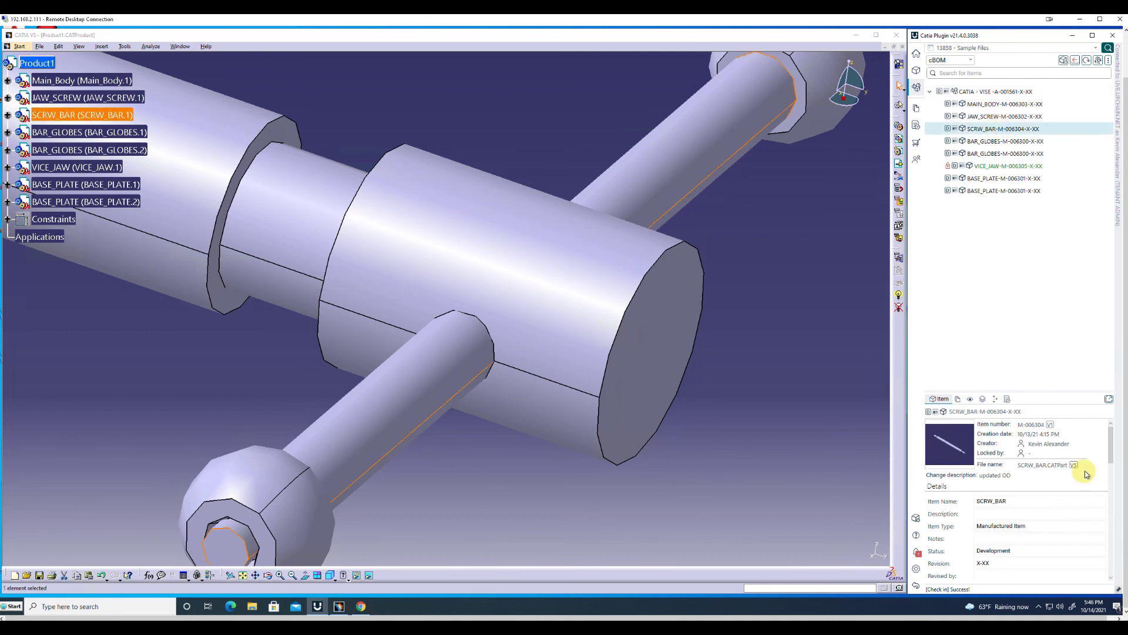